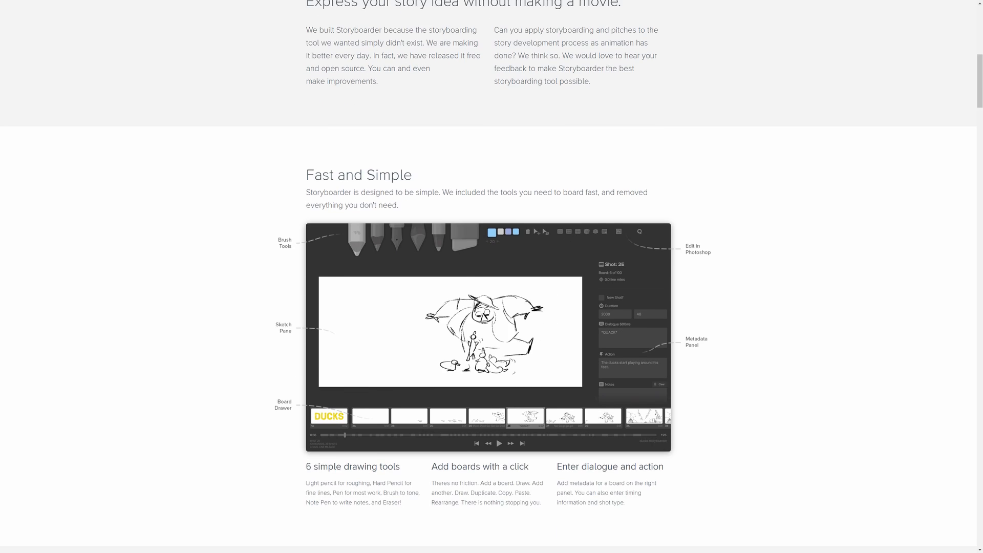
Step: Read through the Storyboarder website's feature overview, from the drawing tools down to the Sketch Sprint section
{"action": "scroll", "coordinate": [275, 225], "scroll_direction": "down", "scroll_amount": 5}
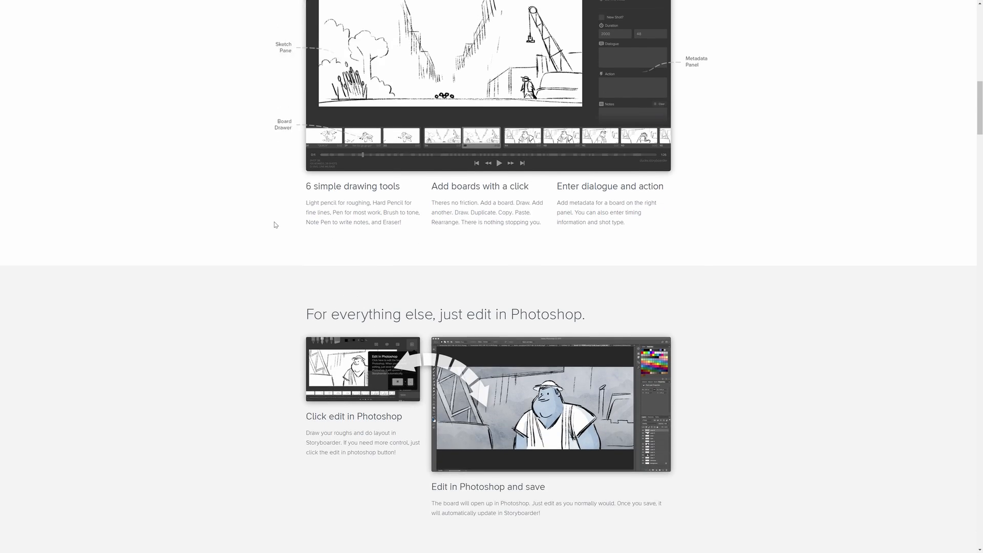
{"action": "scroll", "coordinate": [276, 224], "scroll_direction": "down", "scroll_amount": 4}
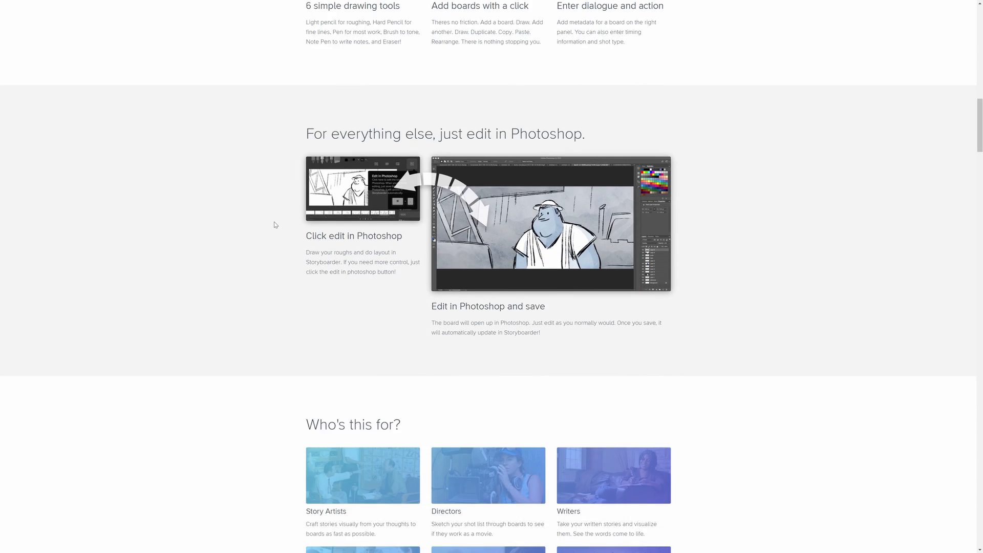
{"action": "scroll", "coordinate": [276, 225], "scroll_direction": "down", "scroll_amount": 4}
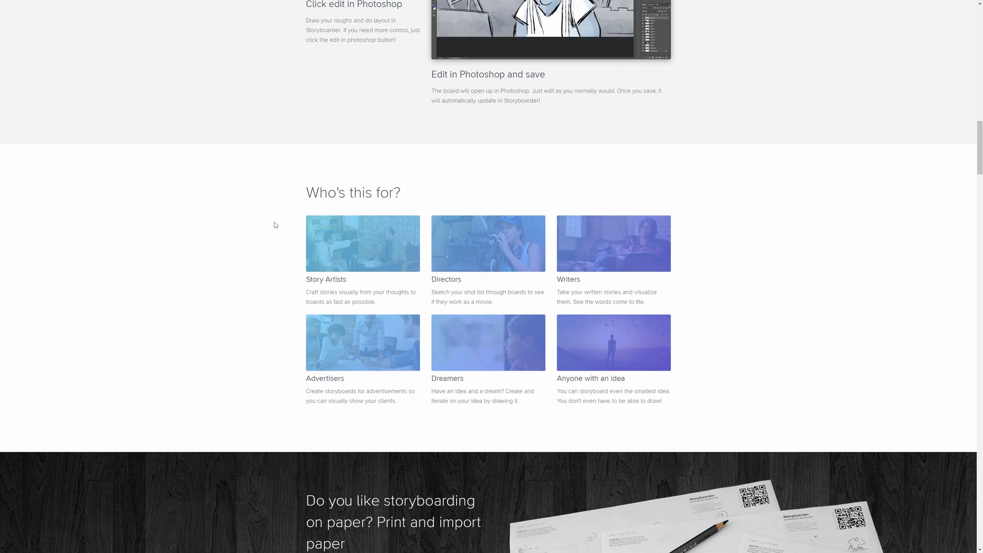
{"action": "scroll", "coordinate": [276, 225], "scroll_direction": "down", "scroll_amount": 6}
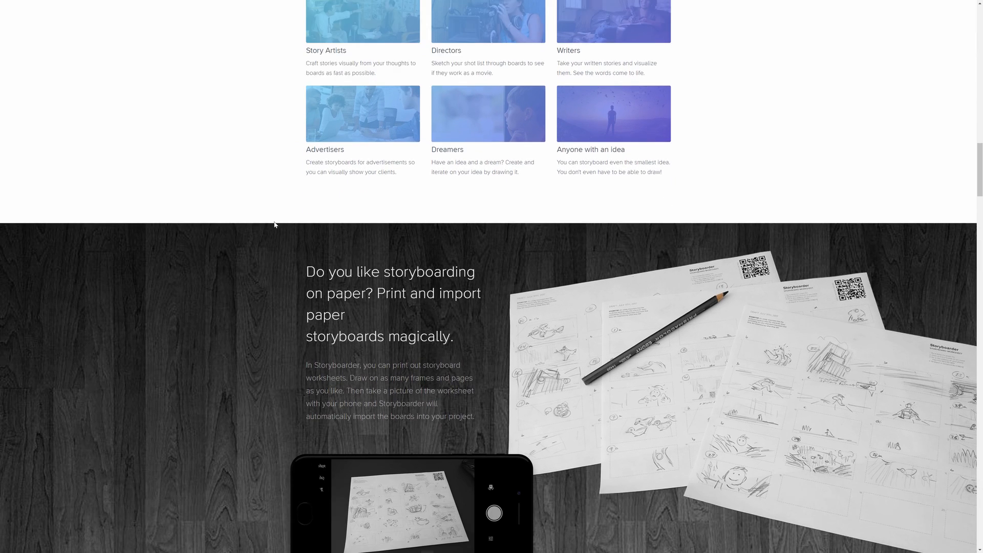
{"action": "scroll", "coordinate": [275, 225], "scroll_direction": "down", "scroll_amount": 5}
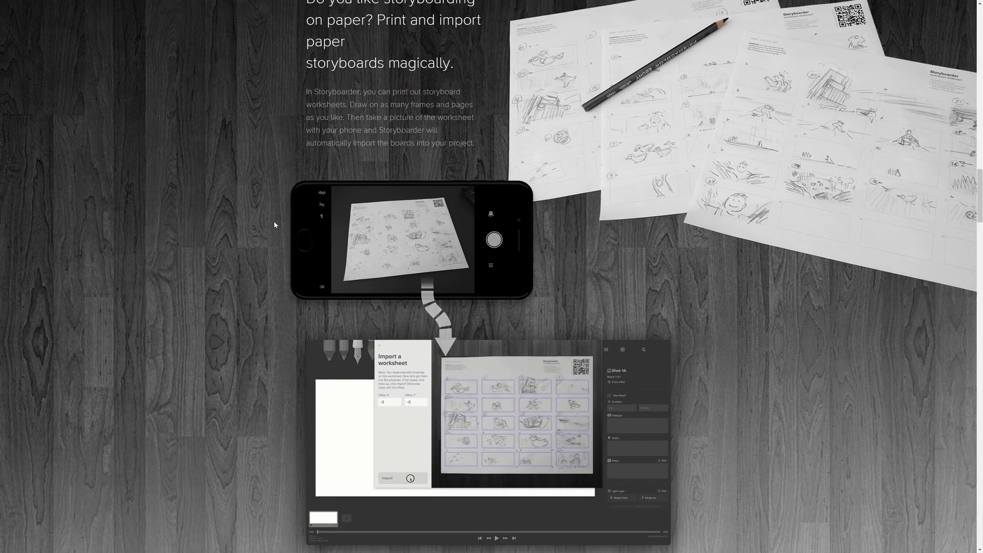
{"action": "scroll", "coordinate": [274, 225], "scroll_direction": "down", "scroll_amount": 7}
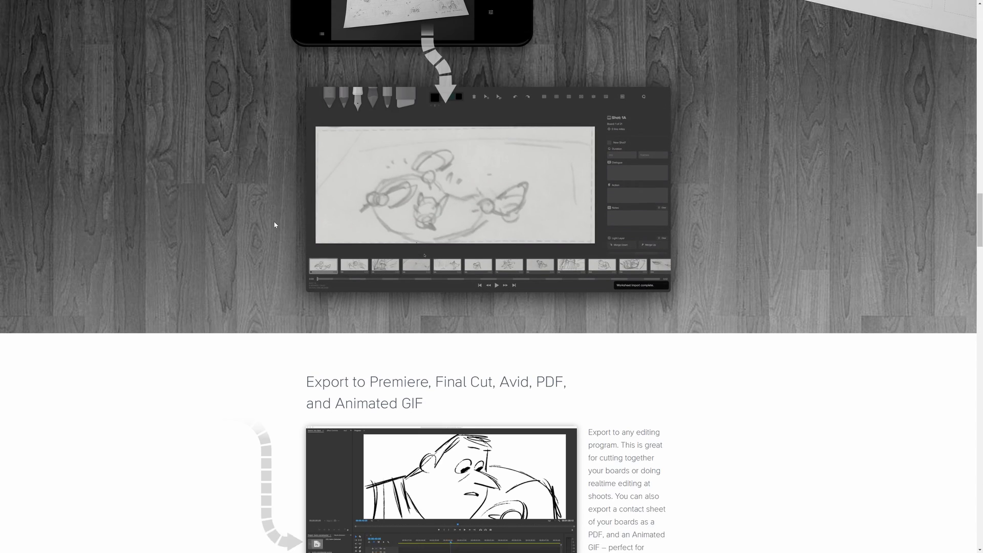
{"action": "scroll", "coordinate": [276, 224], "scroll_direction": "down", "scroll_amount": 4}
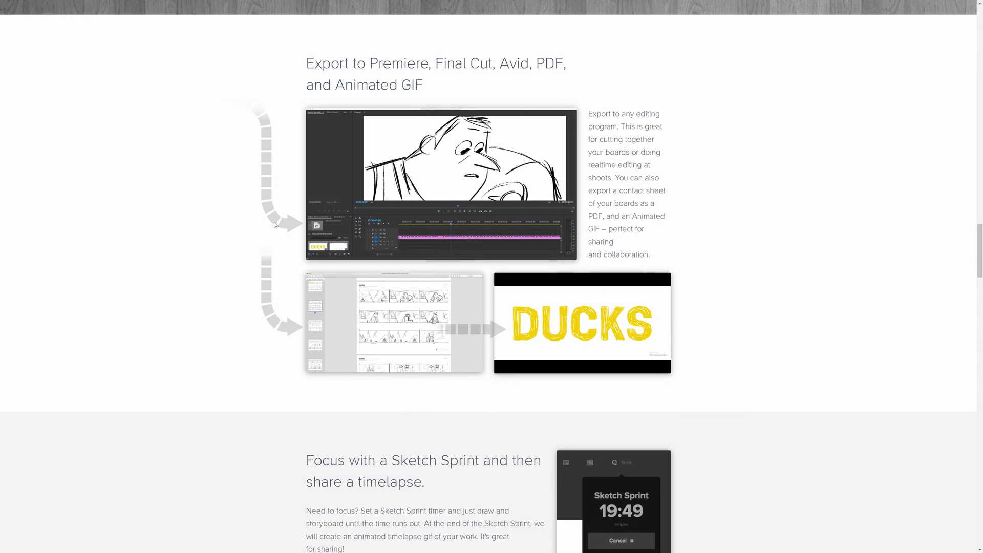
{"action": "scroll", "coordinate": [276, 224], "scroll_direction": "down", "scroll_amount": 4}
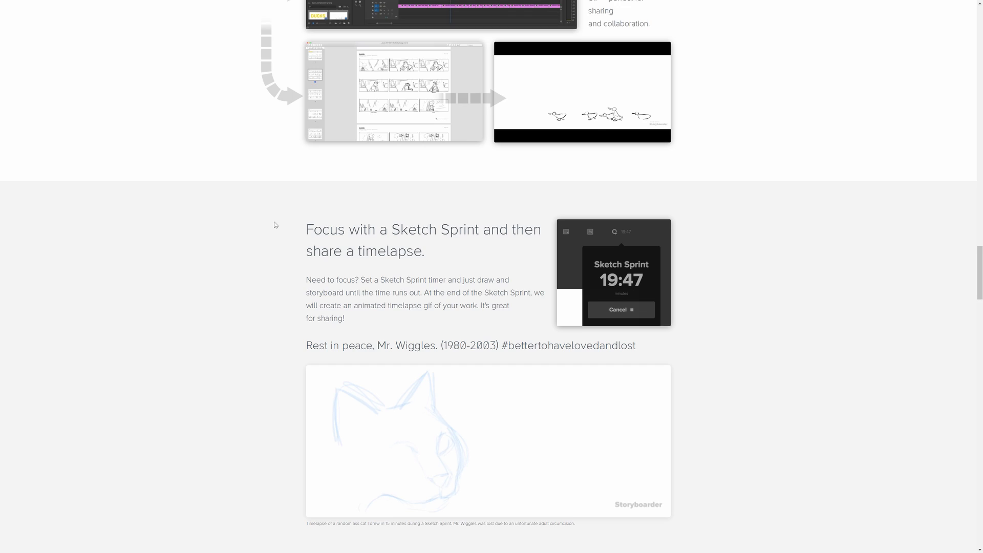
{"action": "scroll", "coordinate": [276, 224], "scroll_direction": "down", "scroll_amount": 1}
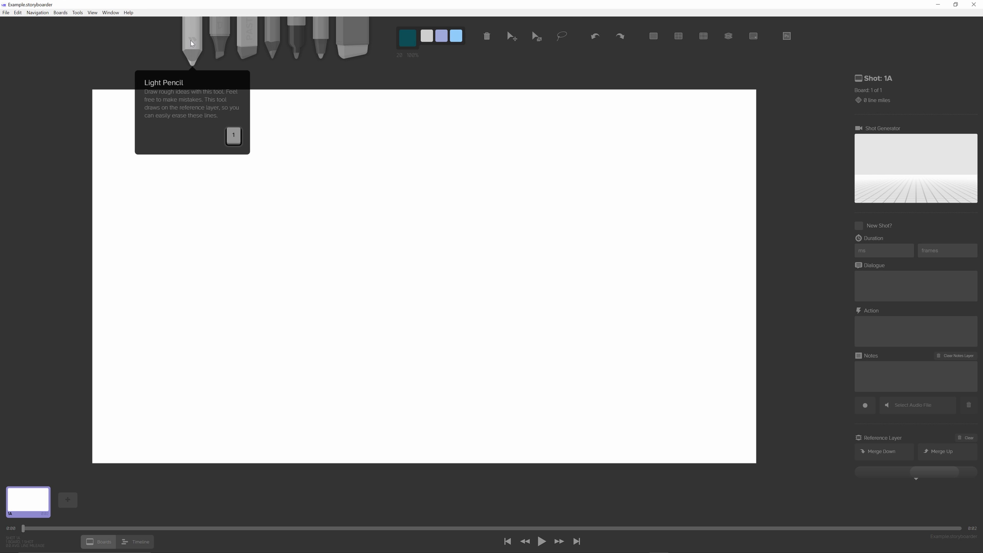
Step: Scribble on the blank board with the Light Pencil, lasso the scribble and move it to the canvas's right half
{"action": "mouse_move", "coordinate": [207, 242]}
{"action": "left_mouse_down"}
{"action": "mouse_move", "coordinate": [297, 285]}
{"action": "mouse_move", "coordinate": [268, 325]}
{"action": "left_mouse_up"}
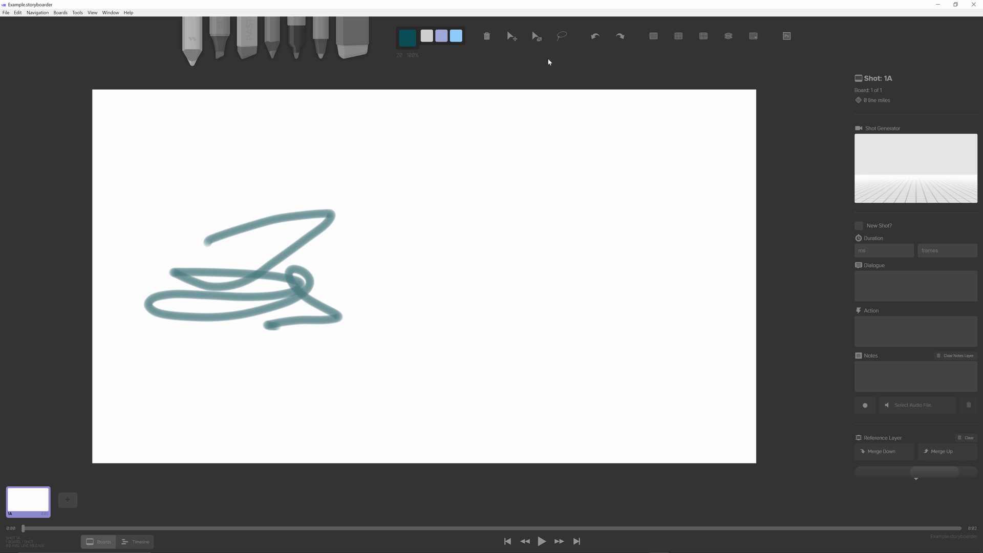
{"action": "left_click", "coordinate": [561, 36]}
{"action": "mouse_move", "coordinate": [126, 188]}
{"action": "left_mouse_down"}
{"action": "mouse_move", "coordinate": [393, 248]}
{"action": "mouse_move", "coordinate": [178, 347]}
{"action": "left_mouse_up"}
{"action": "left_click_drag", "start_coordinate": [198, 275], "coordinate": [458, 260]}
{"action": "left_click", "coordinate": [249, 239]}
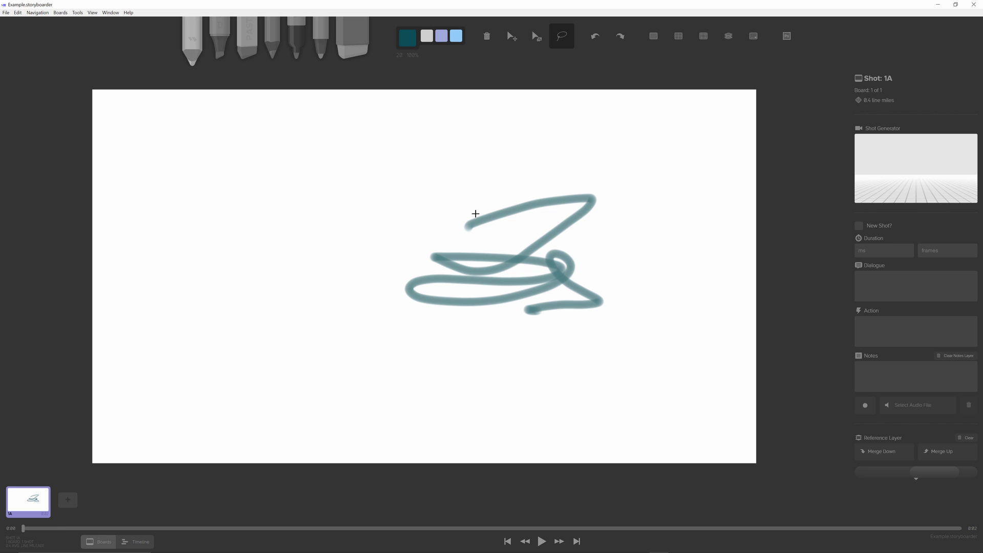
Step: Clear the reference layer to remove the scribble from the board
{"action": "scroll", "coordinate": [871, 338], "scroll_direction": "down", "scroll_amount": 3}
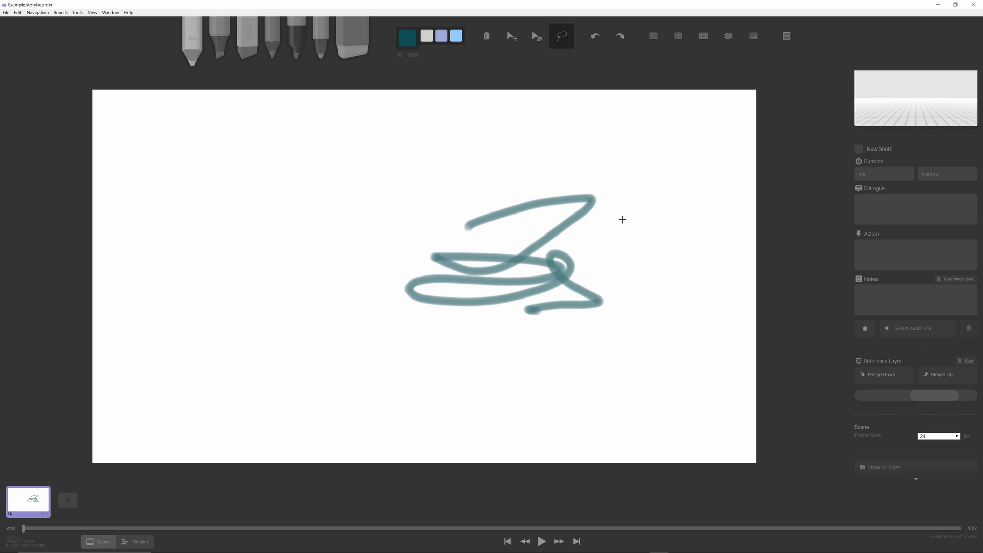
{"action": "left_click", "coordinate": [972, 363]}
{"action": "left_click", "coordinate": [972, 364]}
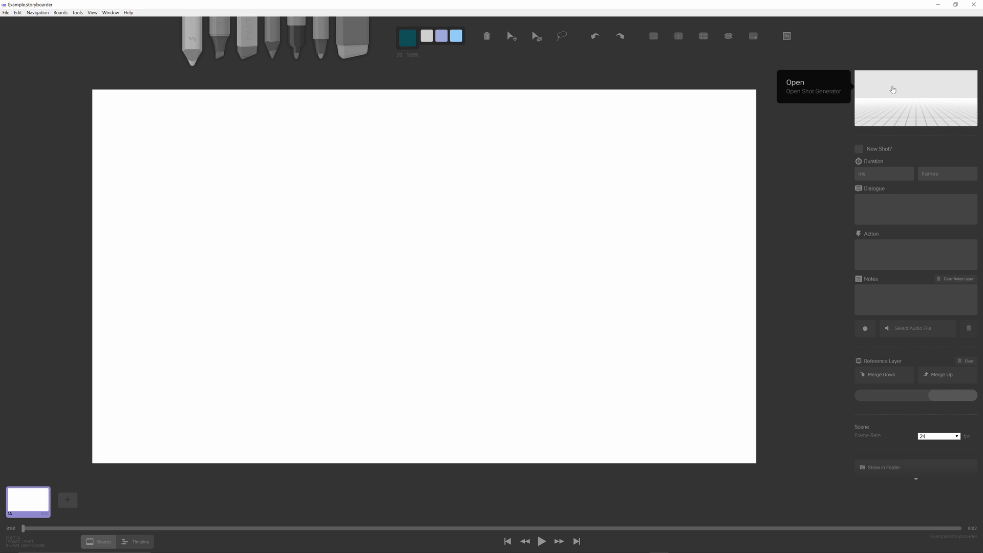
Step: Open the Shot Generator in a maximized window and pan Camera 1 to a rotation of 5°
{"action": "left_click", "coordinate": [893, 89]}
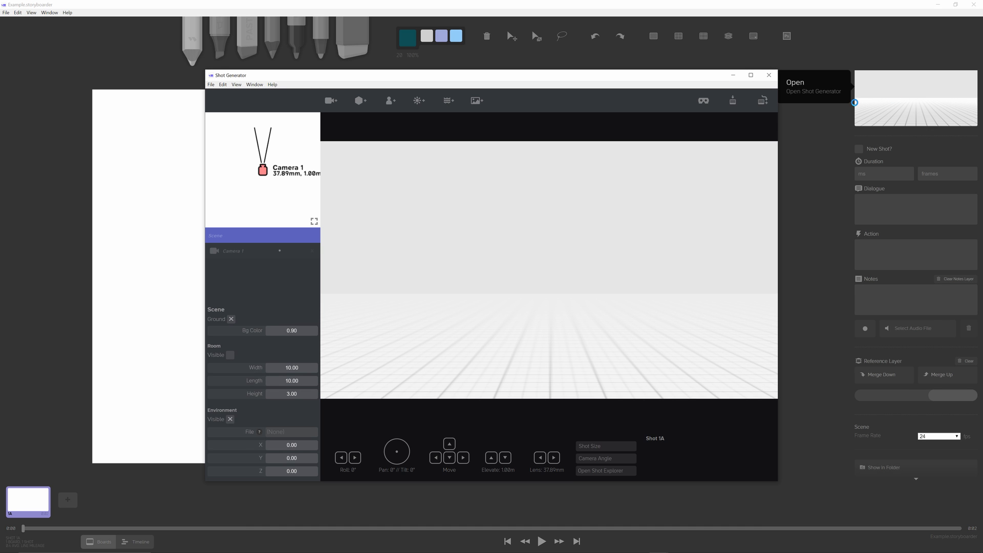
{"action": "left_click", "coordinate": [751, 74]}
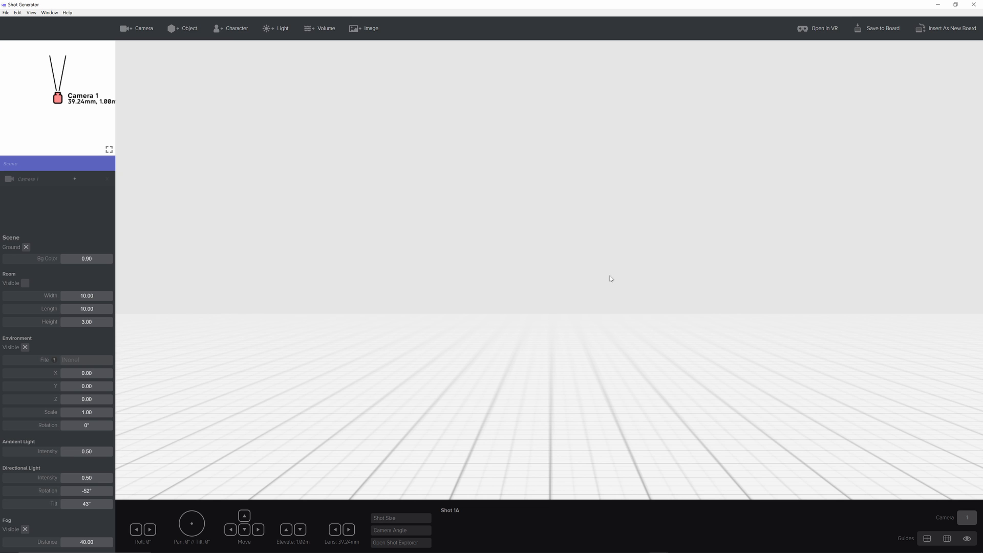
{"action": "left_click_drag", "start_coordinate": [636, 308], "coordinate": [649, 353]}
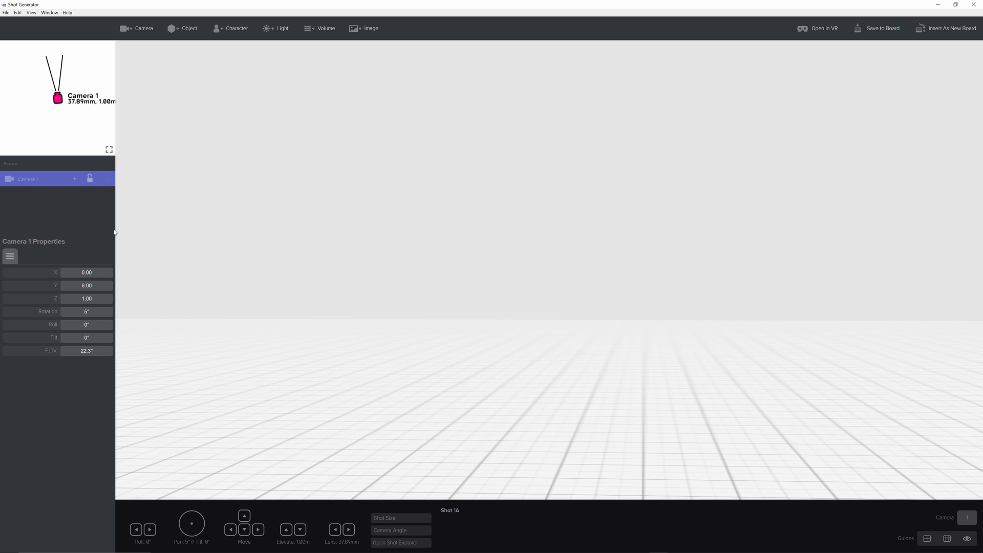
Step: Add an adult male character and a box to the scene, and widen the camera lens to about 22 mm
{"action": "left_click", "coordinate": [225, 31]}
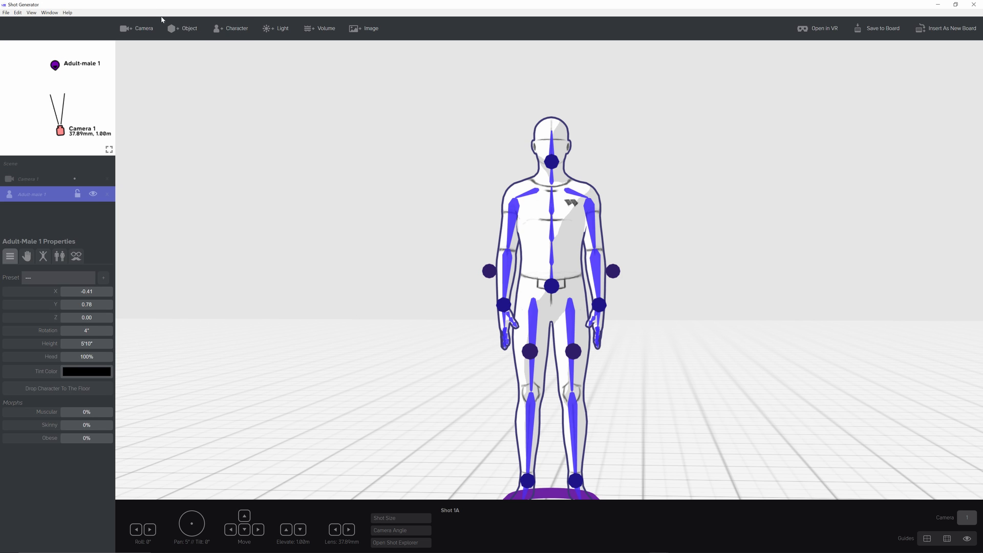
{"action": "left_click", "coordinate": [180, 29]}
{"action": "scroll", "coordinate": [483, 331], "scroll_direction": "down", "scroll_amount": 5}
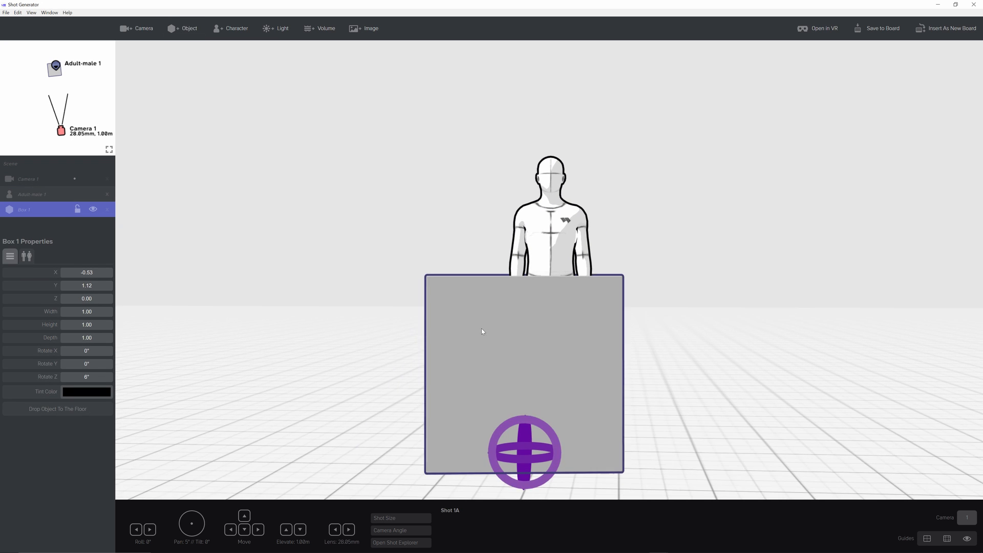
{"action": "scroll", "coordinate": [482, 331], "scroll_direction": "down", "scroll_amount": 4}
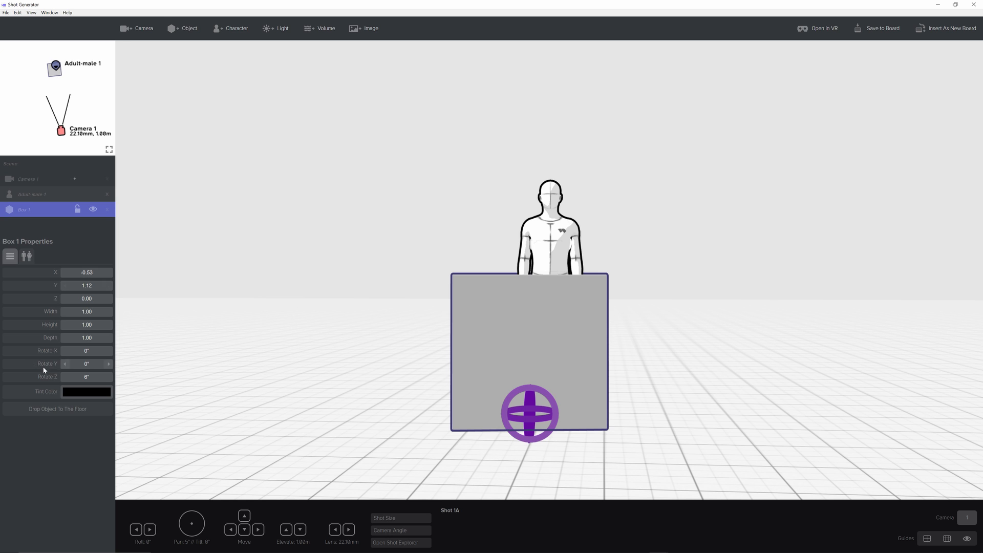
Step: Move the box to X -1.43, size it to width 0.40, height 1.80 and depth 1.60, and drop it to the floor
{"action": "left_click_drag", "start_coordinate": [77, 276], "coordinate": [73, 276]}
{"action": "mouse_move", "coordinate": [84, 309]}
{"action": "left_mouse_down"}
{"action": "mouse_move", "coordinate": [95, 310]}
{"action": "mouse_move", "coordinate": [81, 310]}
{"action": "mouse_move", "coordinate": [97, 339]}
{"action": "mouse_move", "coordinate": [94, 326]}
{"action": "left_mouse_up"}
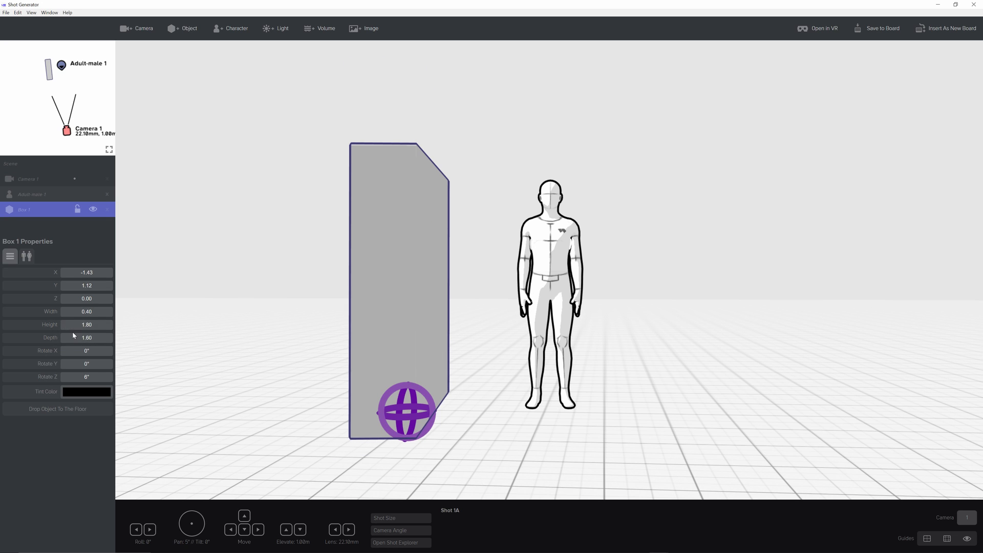
{"action": "left_click", "coordinate": [66, 409]}
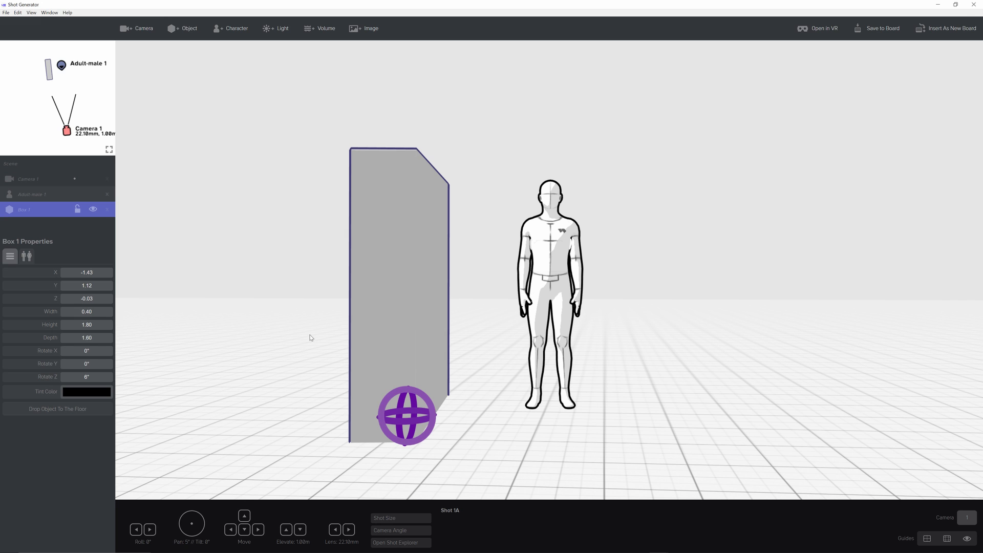
Step: Select the adult male character, view the scene in the enlarged overhead layout and return to the camera view
{"action": "left_click", "coordinate": [43, 194]}
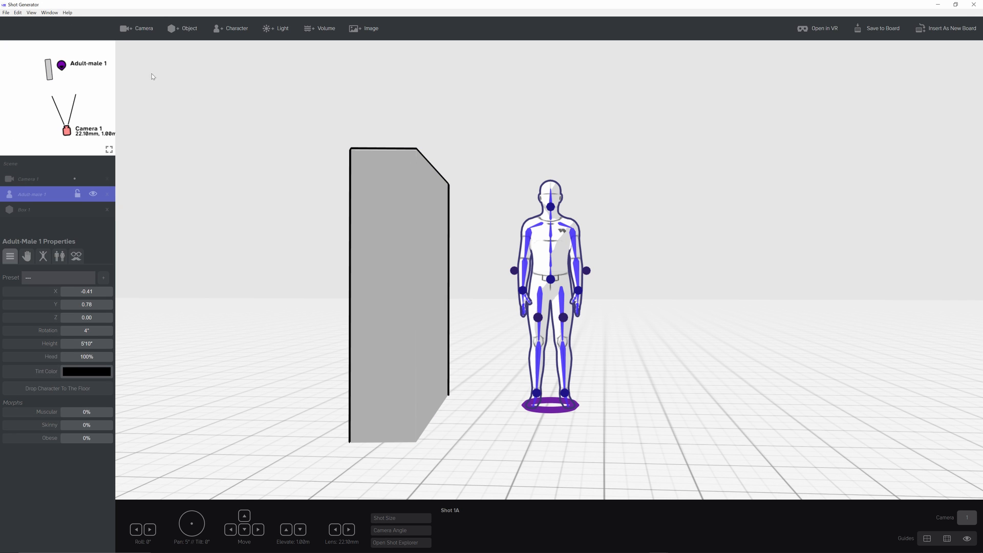
{"action": "left_click", "coordinate": [109, 149]}
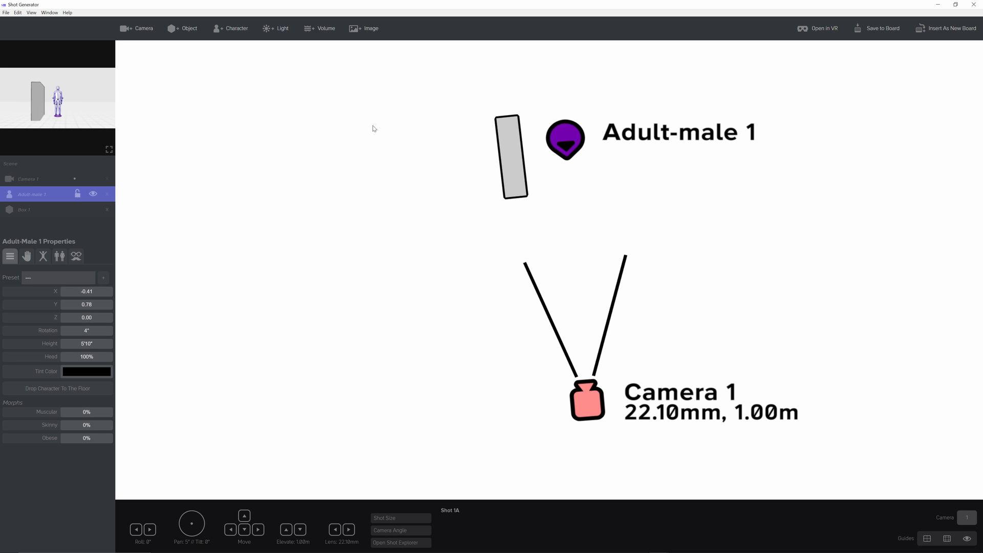
{"action": "left_click", "coordinate": [110, 149]}
Step: Add a light to the scene and rotate it slightly
{"action": "left_click", "coordinate": [280, 29]}
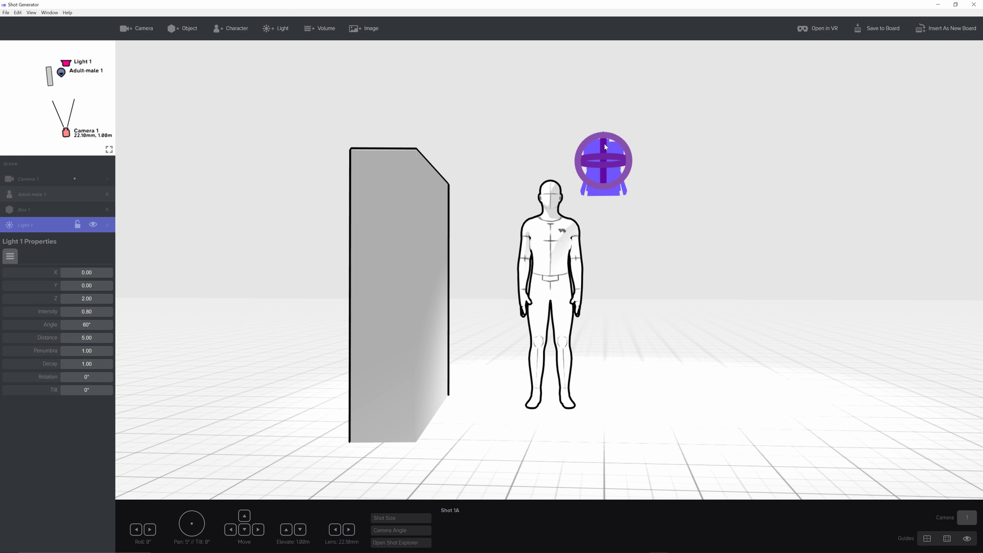
{"action": "left_click_drag", "start_coordinate": [605, 146], "coordinate": [574, 161]}
Step: Select Camera 1 and zoom its lens to about 34 mm
{"action": "left_click", "coordinate": [99, 175]}
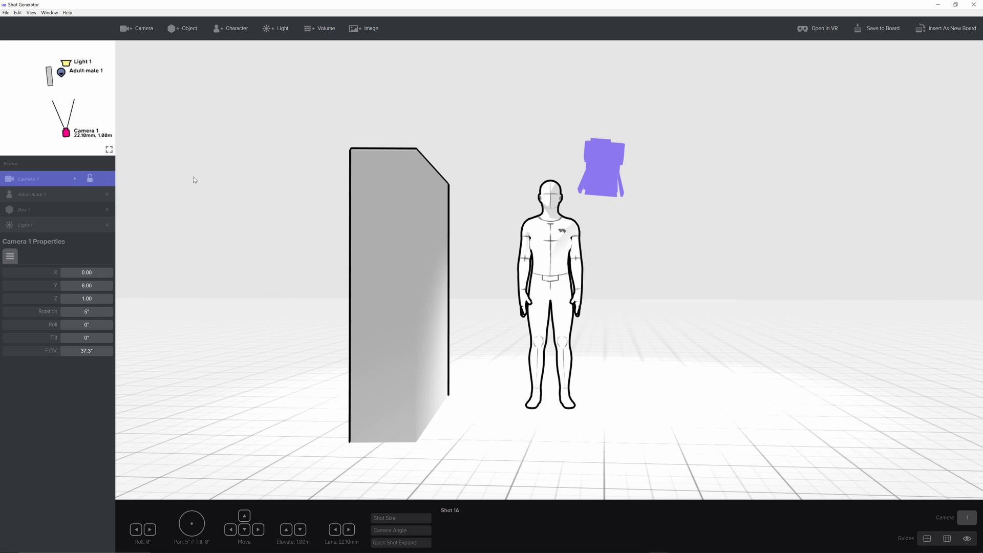
{"action": "scroll", "coordinate": [538, 230], "scroll_direction": "up", "scroll_amount": 5}
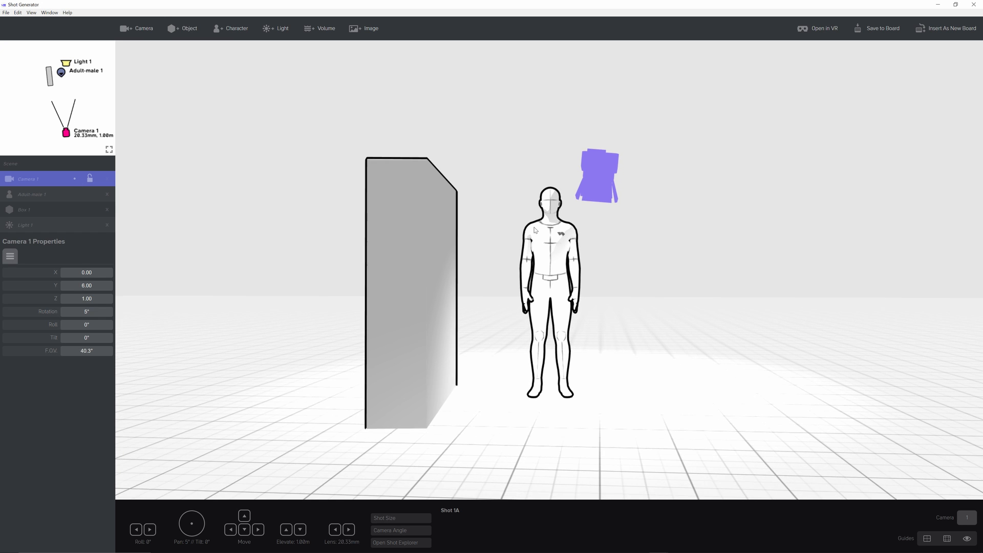
{"action": "scroll", "coordinate": [539, 231], "scroll_direction": "up", "scroll_amount": 3}
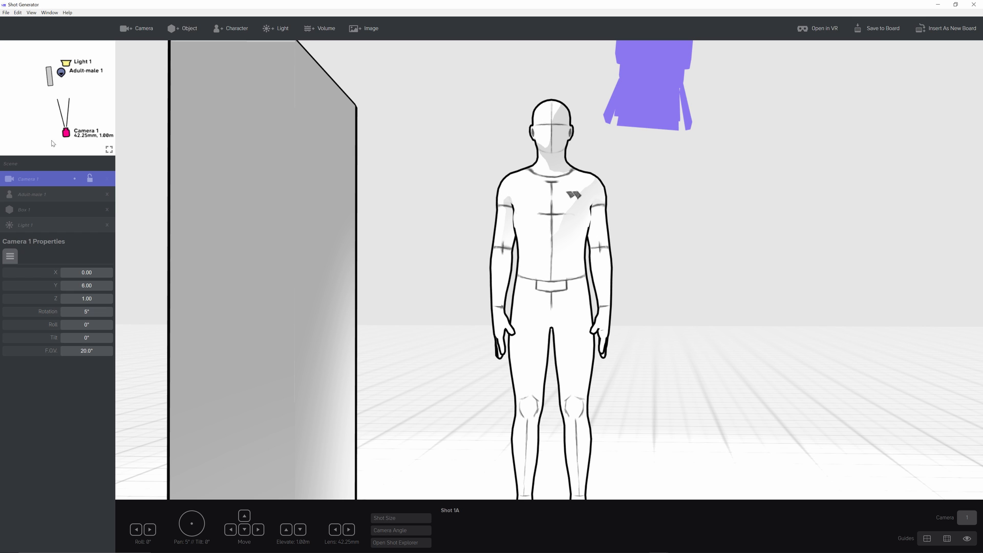
{"action": "scroll", "coordinate": [490, 178], "scroll_direction": "up", "scroll_amount": 5}
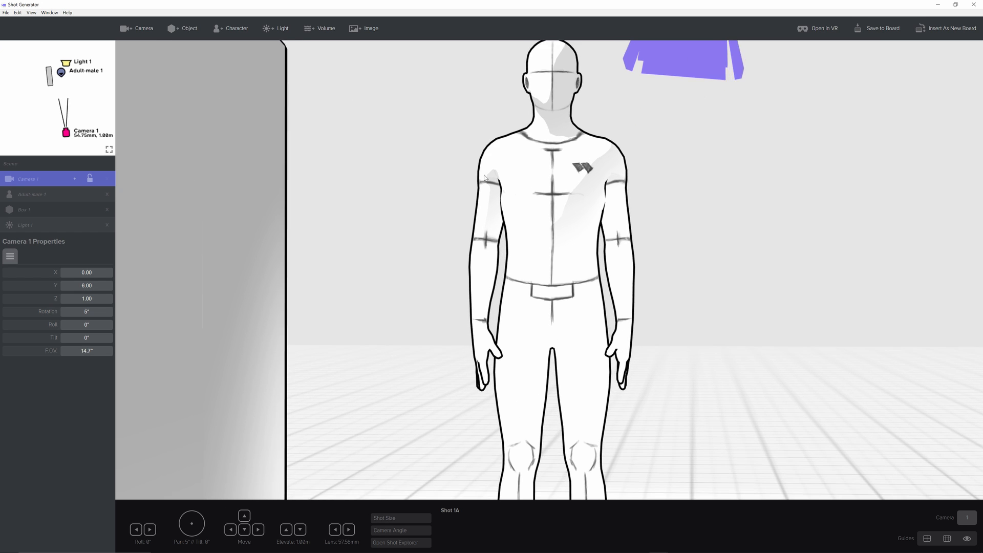
{"action": "scroll", "coordinate": [490, 178], "scroll_direction": "down", "scroll_amount": 7}
{"action": "scroll", "coordinate": [490, 177], "scroll_direction": "down", "scroll_amount": 2}
{"action": "scroll", "coordinate": [490, 177], "scroll_direction": "up", "scroll_amount": 1}
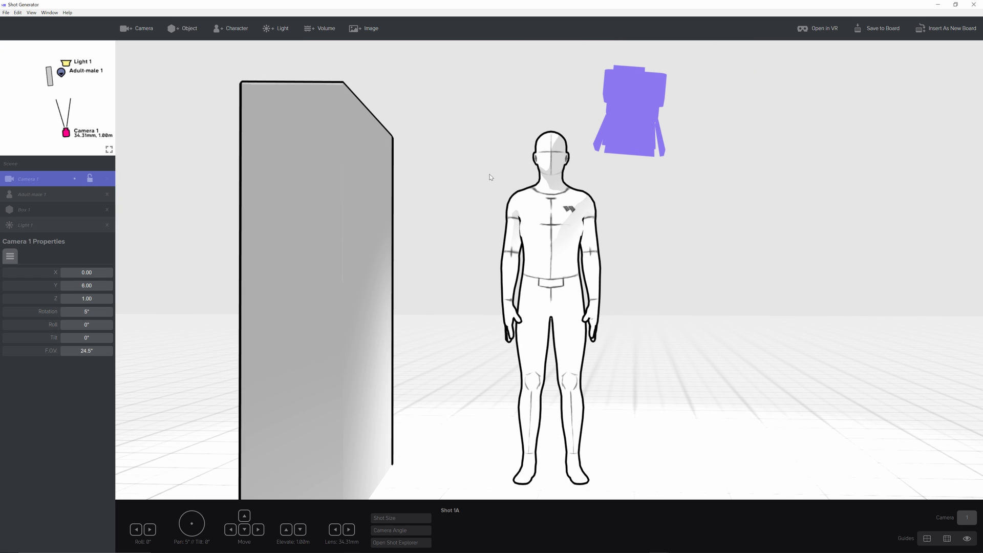
Step: Move Camera 1 closer to the character, to about X -0.05 and Y 5.00
{"action": "key", "text": "w"}
{"action": "key", "text": "w"}
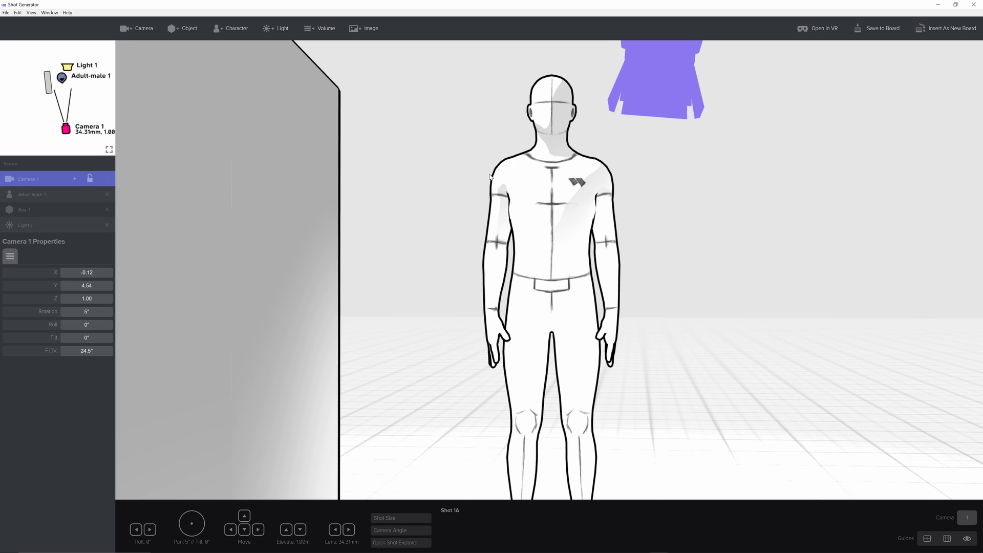
{"action": "key", "text": "d"}
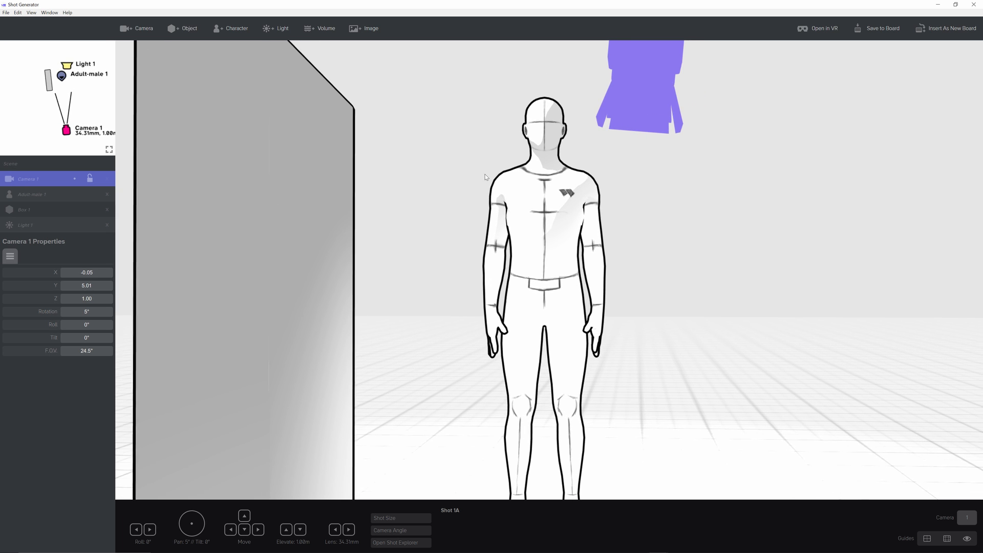
Step: Adjust Camera 1's lens to about 30 mm so that nearly the whole character fits the frame
{"action": "scroll", "coordinate": [487, 178], "scroll_direction": "down", "scroll_amount": 3}
{"action": "scroll", "coordinate": [486, 179], "scroll_direction": "up", "scroll_amount": 2}
{"action": "scroll", "coordinate": [486, 178], "scroll_direction": "down", "scroll_amount": 2}
{"action": "scroll", "coordinate": [485, 175], "scroll_direction": "up", "scroll_amount": 4}
{"action": "scroll", "coordinate": [485, 175], "scroll_direction": "down", "scroll_amount": 4}
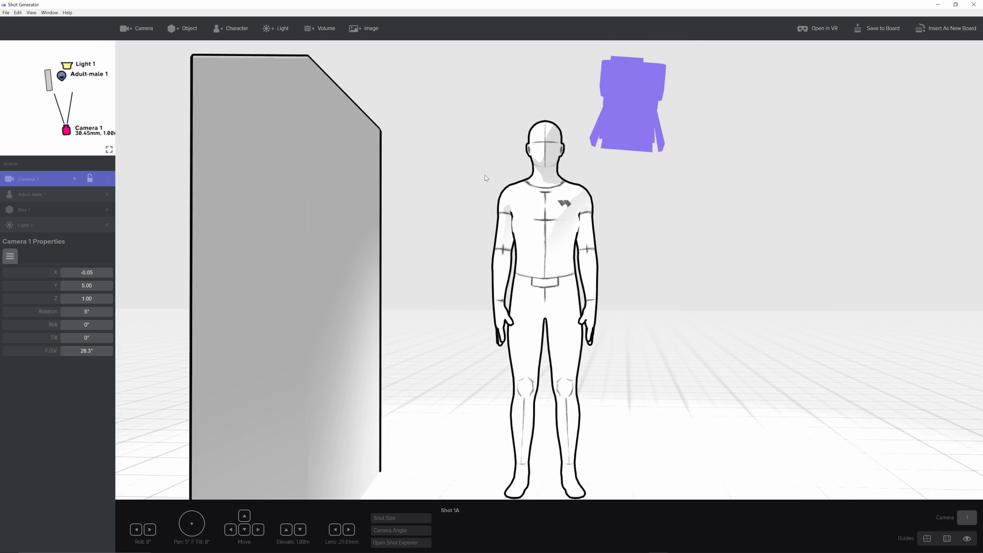
{"action": "scroll", "coordinate": [485, 176], "scroll_direction": "up", "scroll_amount": 4}
{"action": "scroll", "coordinate": [485, 176], "scroll_direction": "down", "scroll_amount": 6}
{"action": "scroll", "coordinate": [485, 175], "scroll_direction": "up", "scroll_amount": 2}
{"action": "scroll", "coordinate": [481, 179], "scroll_direction": "up", "scroll_amount": 1}
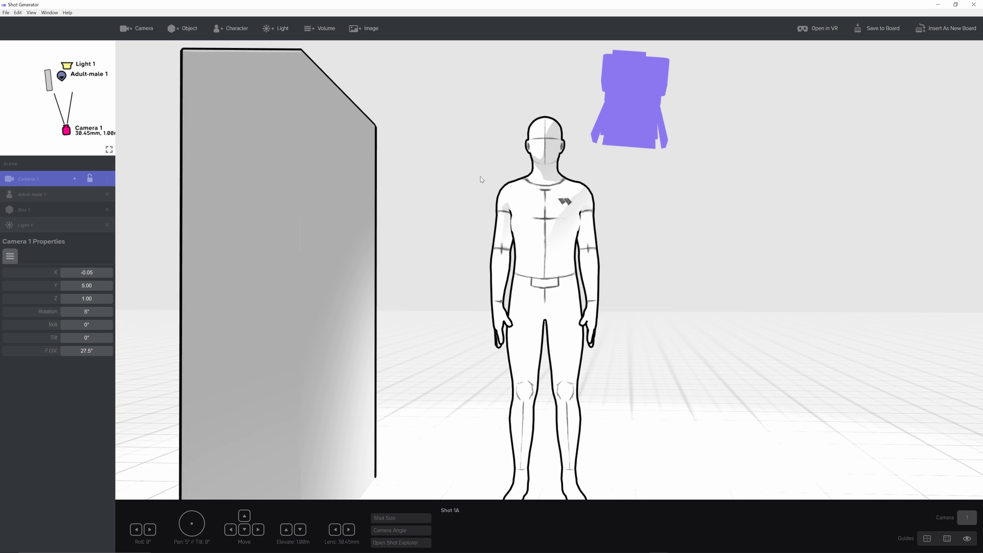
Step: Reposition Camera 1 to X 0.13, Y 5.04 and Z 1.22, and turn it to rotation 8° and tilt -3°
{"action": "mouse_move", "coordinate": [551, 183]}
{"action": "middle_mouse_down"}
{"action": "mouse_move", "coordinate": [479, 193]}
{"action": "mouse_move", "coordinate": [549, 195]}
{"action": "mouse_move", "coordinate": [593, 163]}
{"action": "mouse_move", "coordinate": [522, 144]}
{"action": "mouse_move", "coordinate": [463, 165]}
{"action": "mouse_move", "coordinate": [521, 158]}
{"action": "mouse_move", "coordinate": [575, 180]}
{"action": "mouse_move", "coordinate": [524, 177]}
{"action": "mouse_move", "coordinate": [588, 180]}
{"action": "mouse_move", "coordinate": [529, 196]}
{"action": "mouse_move", "coordinate": [534, 173]}
{"action": "mouse_move", "coordinate": [718, 176]}
{"action": "mouse_move", "coordinate": [596, 176]}
{"action": "mouse_move", "coordinate": [722, 184]}
{"action": "mouse_move", "coordinate": [589, 176]}
{"action": "mouse_move", "coordinate": [556, 149]}
{"action": "mouse_move", "coordinate": [562, 180]}
{"action": "mouse_move", "coordinate": [570, 177]}
{"action": "mouse_move", "coordinate": [551, 177]}
{"action": "middle_mouse_up"}
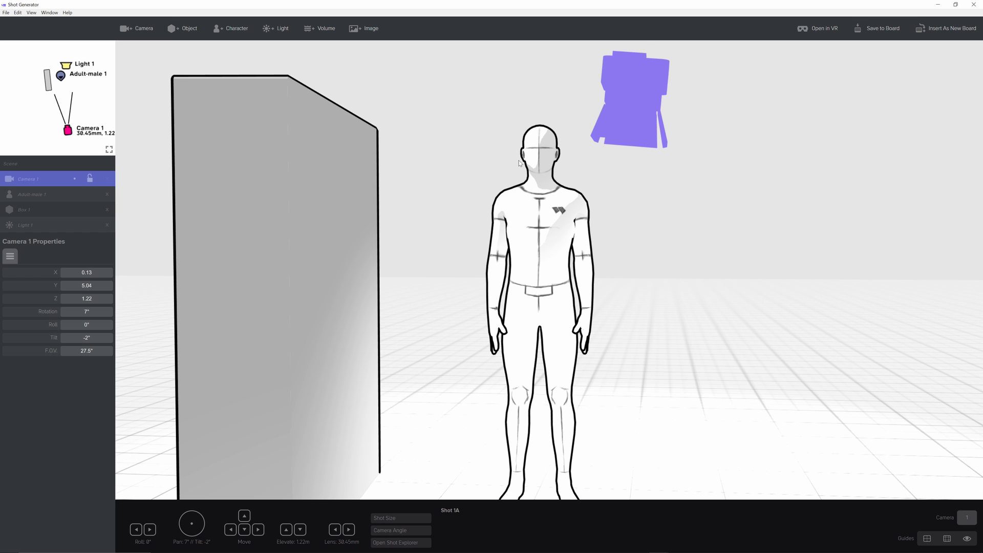
{"action": "mouse_move", "coordinate": [519, 161]}
{"action": "left_mouse_down"}
{"action": "mouse_move", "coordinate": [515, 176]}
{"action": "mouse_move", "coordinate": [536, 91]}
{"action": "mouse_move", "coordinate": [551, 216]}
{"action": "mouse_move", "coordinate": [386, 183]}
{"action": "mouse_move", "coordinate": [608, 154]}
{"action": "mouse_move", "coordinate": [652, 224]}
{"action": "mouse_move", "coordinate": [487, 185]}
{"action": "mouse_move", "coordinate": [602, 159]}
{"action": "mouse_move", "coordinate": [749, 244]}
{"action": "mouse_move", "coordinate": [441, 164]}
{"action": "mouse_move", "coordinate": [511, 172]}
{"action": "left_mouse_up"}
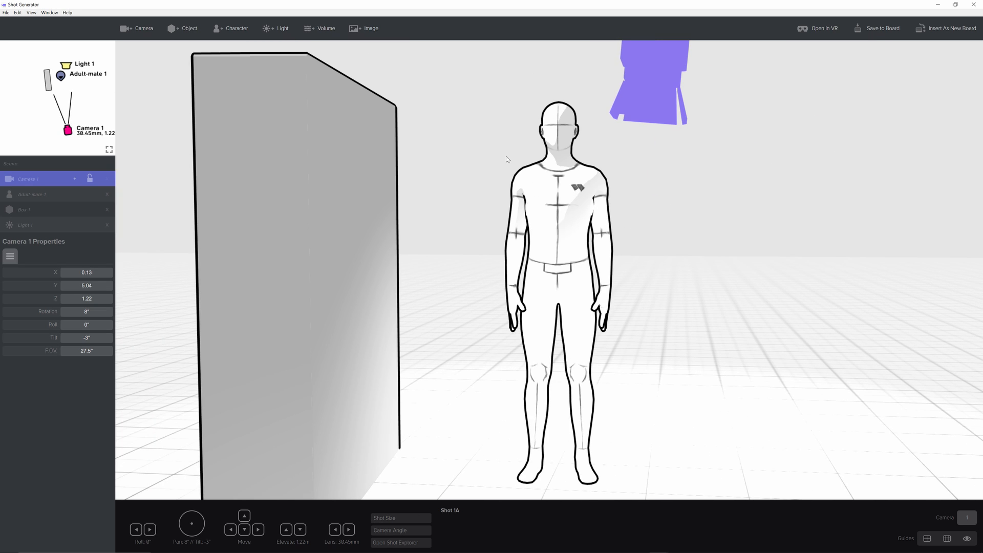
Step: Reframe Camera 1 at about X 0.18, Y 4.84 and Z 1.37 with a lens of about 41 mm, and lock it
{"action": "mouse_move", "coordinate": [454, 103]}
{"action": "left_mouse_down"}
{"action": "mouse_move", "coordinate": [478, 112]}
{"action": "mouse_move", "coordinate": [441, 164]}
{"action": "mouse_move", "coordinate": [401, 50]}
{"action": "mouse_move", "coordinate": [579, 46]}
{"action": "mouse_move", "coordinate": [512, 141]}
{"action": "mouse_move", "coordinate": [393, 79]}
{"action": "mouse_move", "coordinate": [472, 63]}
{"action": "mouse_move", "coordinate": [460, 92]}
{"action": "left_mouse_up"}
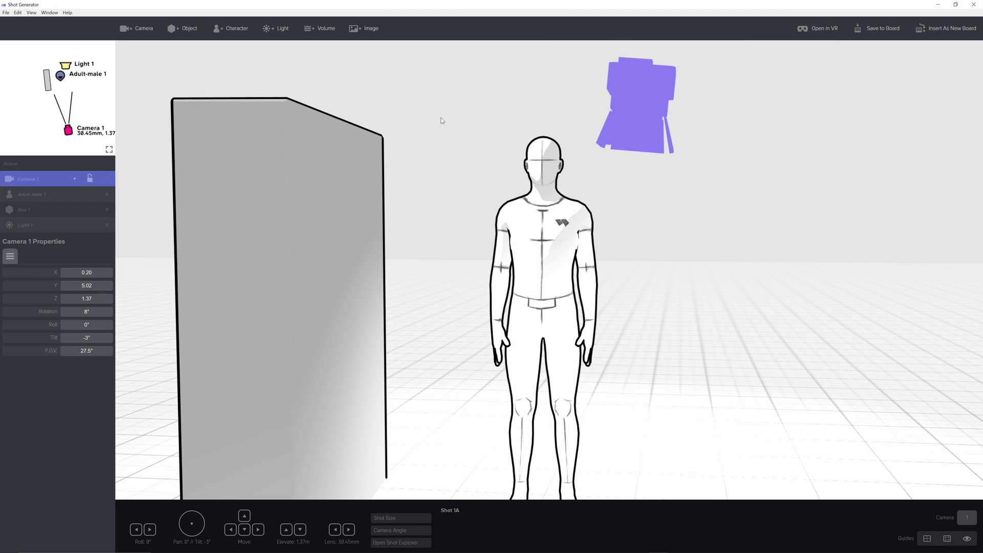
{"action": "scroll", "coordinate": [442, 121], "scroll_direction": "up", "scroll_amount": 5}
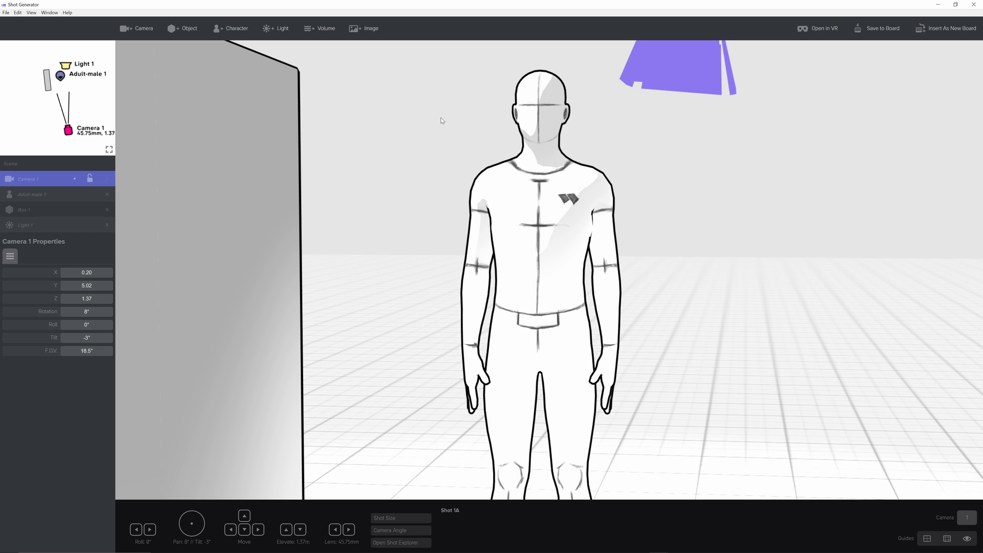
{"action": "scroll", "coordinate": [442, 120], "scroll_direction": "down", "scroll_amount": 1}
{"action": "key", "text": "w"}
{"action": "key", "text": "a"}
{"action": "key", "text": "s"}
{"action": "key", "text": "d"}
{"action": "key", "text": "w"}
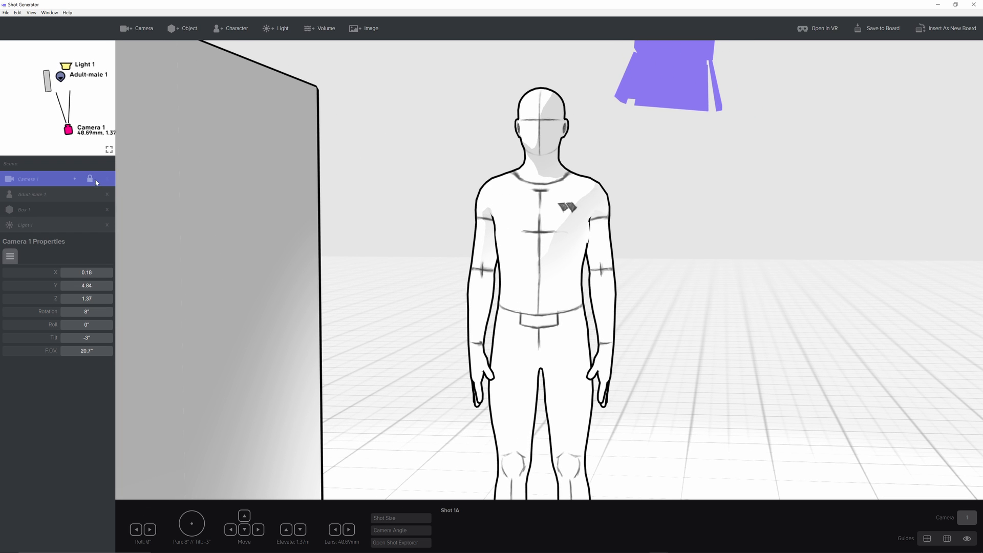
Step: Add a second camera and reframe it on the character from the front with a lens of about 33 mm
{"action": "left_click", "coordinate": [137, 28]}
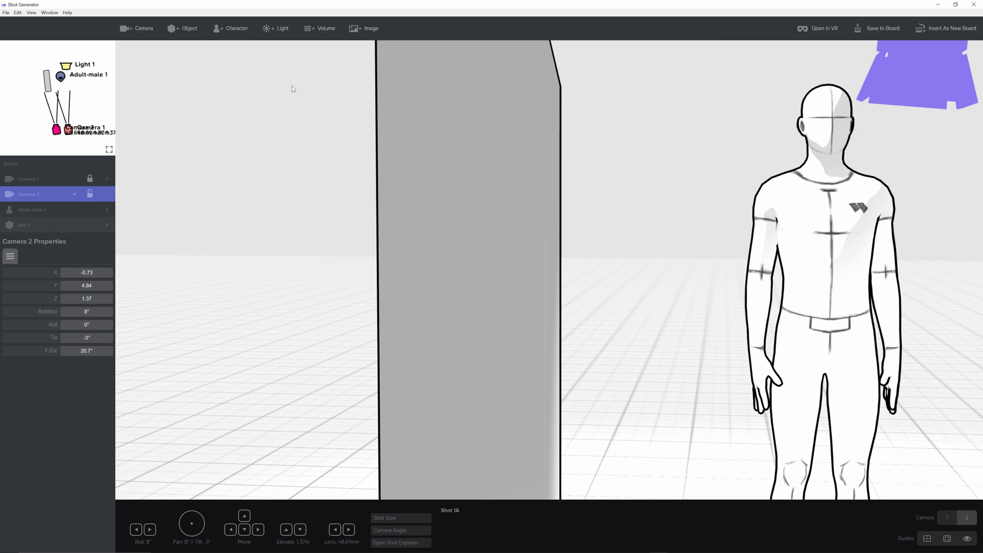
{"action": "scroll", "coordinate": [689, 134], "scroll_direction": "down", "scroll_amount": 2}
{"action": "middle_click_drag", "start_coordinate": [689, 134], "coordinate": [765, 139]}
{"action": "mouse_move", "coordinate": [767, 165]}
{"action": "right_mouse_down"}
{"action": "mouse_move", "coordinate": [772, 186]}
{"action": "mouse_move", "coordinate": [783, 153]}
{"action": "mouse_move", "coordinate": [769, 175]}
{"action": "right_mouse_up"}
Step: Orbit Camera 2 to about X 2.61, Y 2.21, Z 3.76, widen its lens to about 22 mm, and compare its view with Camera 1's
{"action": "left_click", "coordinate": [596, 228]}
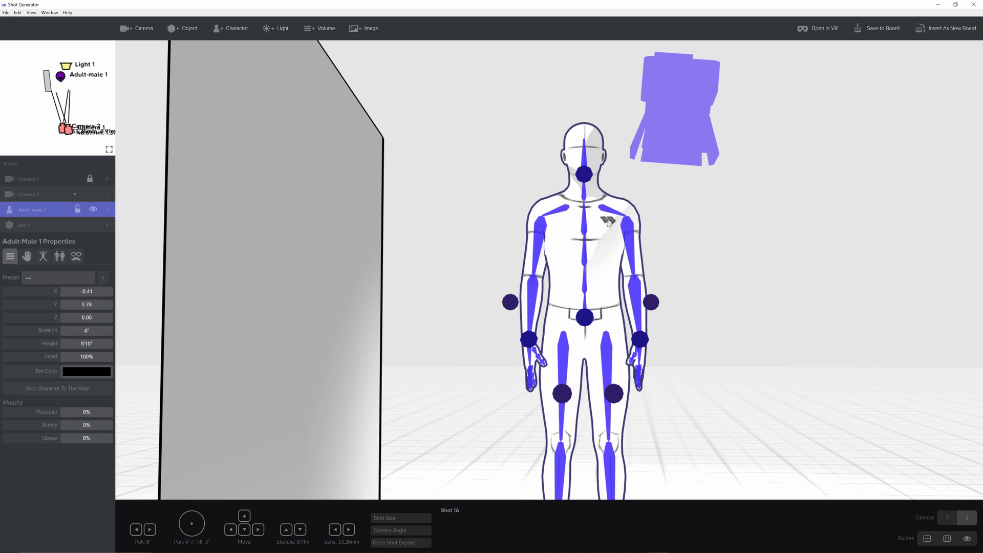
{"action": "scroll", "coordinate": [774, 250], "scroll_direction": "down", "scroll_amount": 2}
{"action": "right_click_drag", "start_coordinate": [776, 251], "coordinate": [859, 199]}
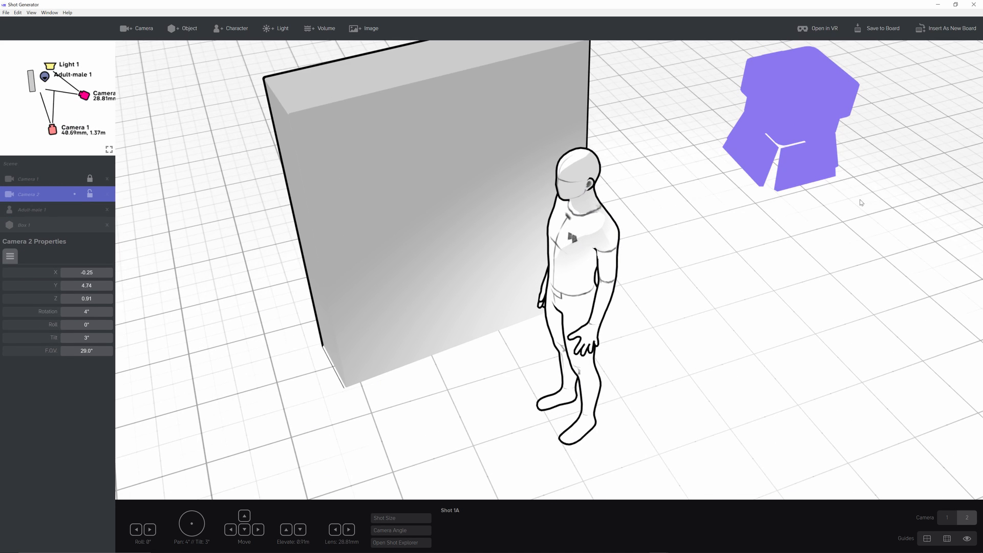
{"action": "scroll", "coordinate": [858, 199], "scroll_direction": "down", "scroll_amount": 4}
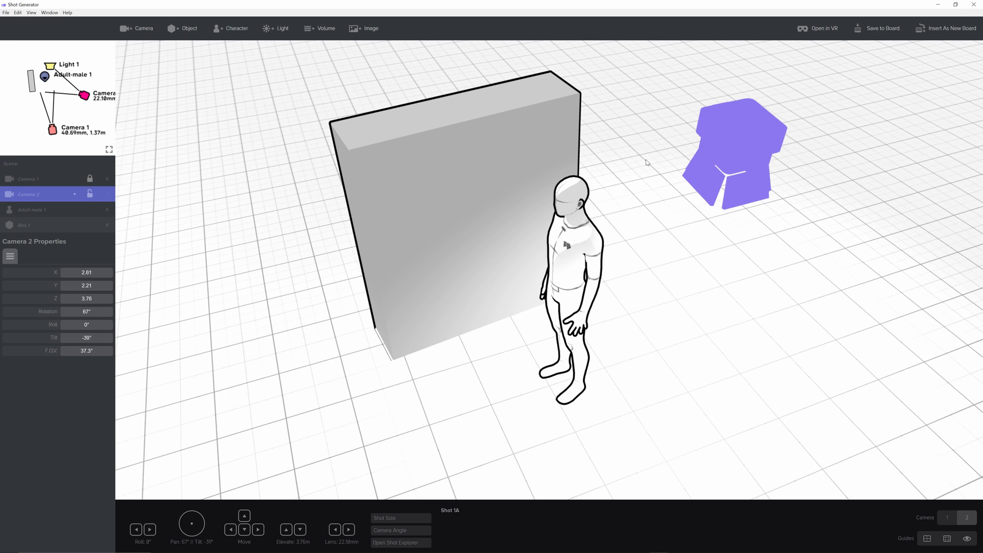
{"action": "left_click", "coordinate": [44, 182]}
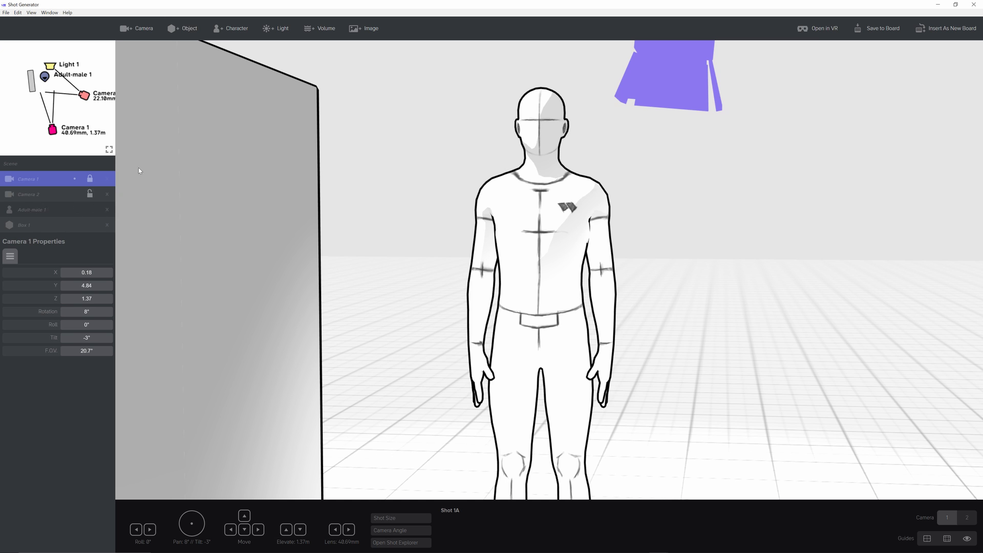
{"action": "left_click", "coordinate": [64, 194]}
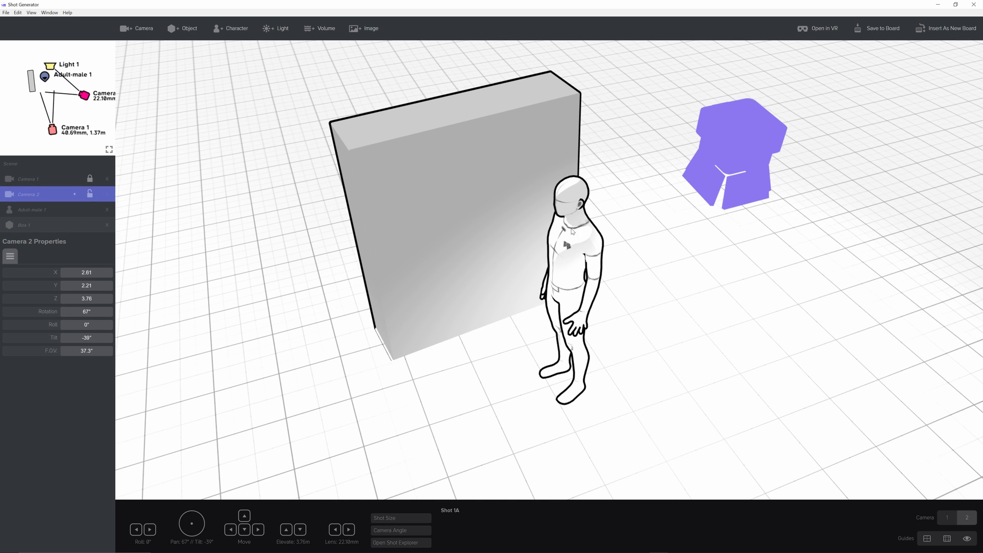
Step: Shift the character's head slightly with its control point and extend the left arm forward toward the box
{"action": "left_click", "coordinate": [576, 214]}
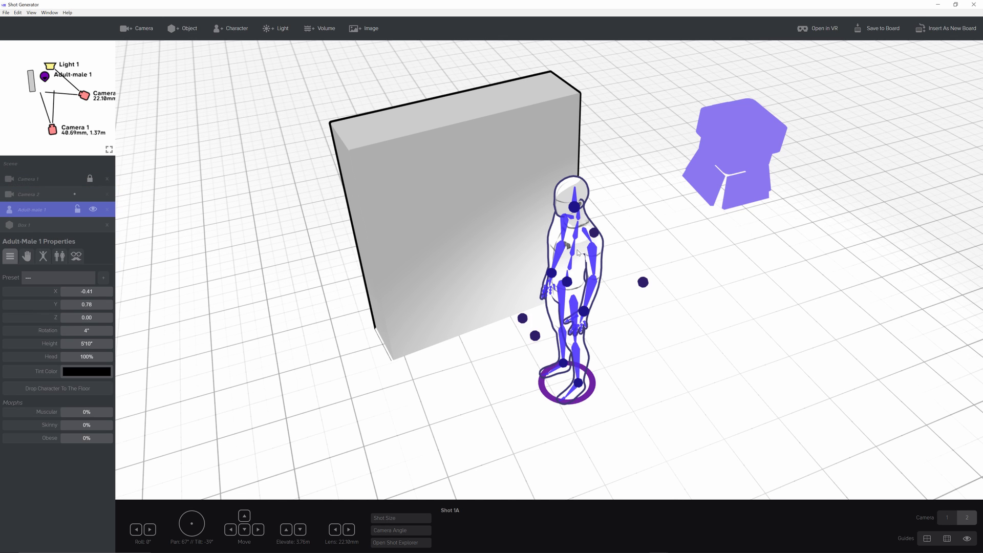
{"action": "scroll", "coordinate": [577, 252], "scroll_direction": "up", "scroll_amount": 5}
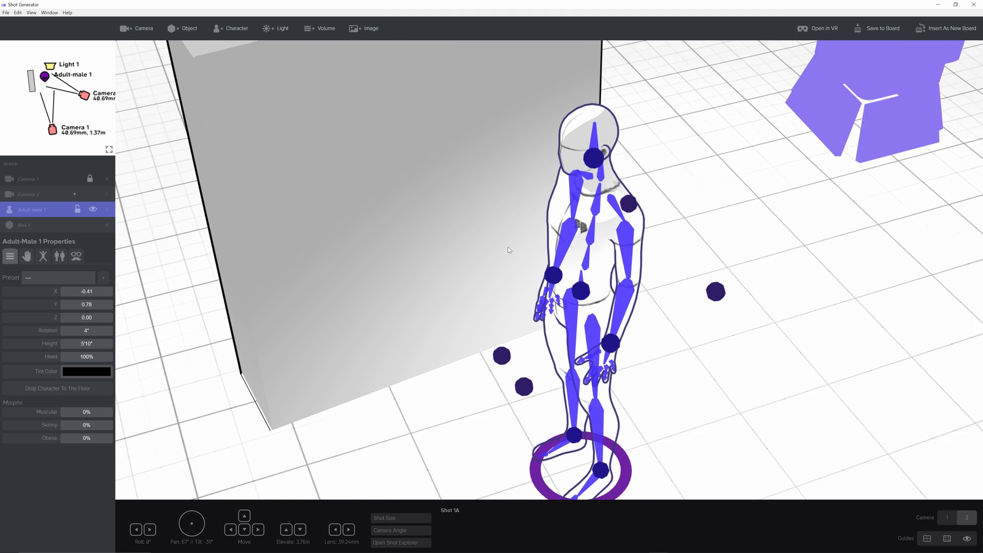
{"action": "scroll", "coordinate": [581, 191], "scroll_direction": "down", "scroll_amount": 2}
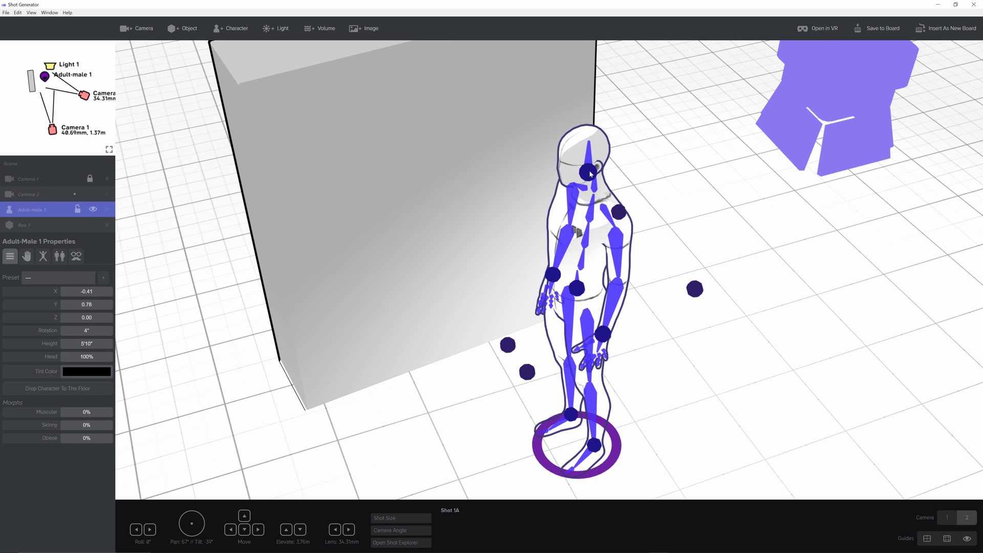
{"action": "left_click_drag", "start_coordinate": [590, 174], "coordinate": [618, 148]}
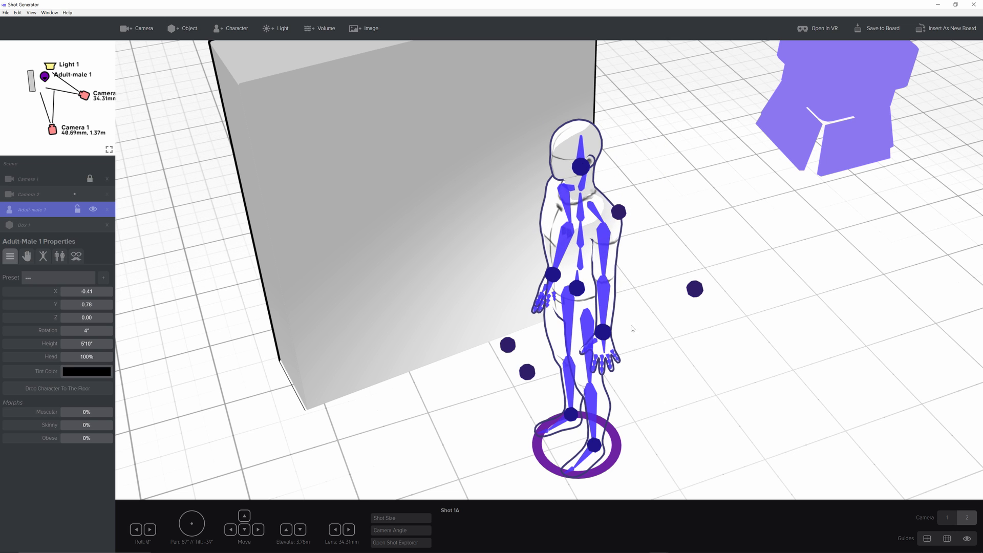
{"action": "left_click_drag", "start_coordinate": [607, 338], "coordinate": [508, 224]}
Step: Rotate the character's left hand at the wrist and adjust one of the bones within that hand
{"action": "scroll", "coordinate": [490, 197], "scroll_direction": "up", "scroll_amount": 4}
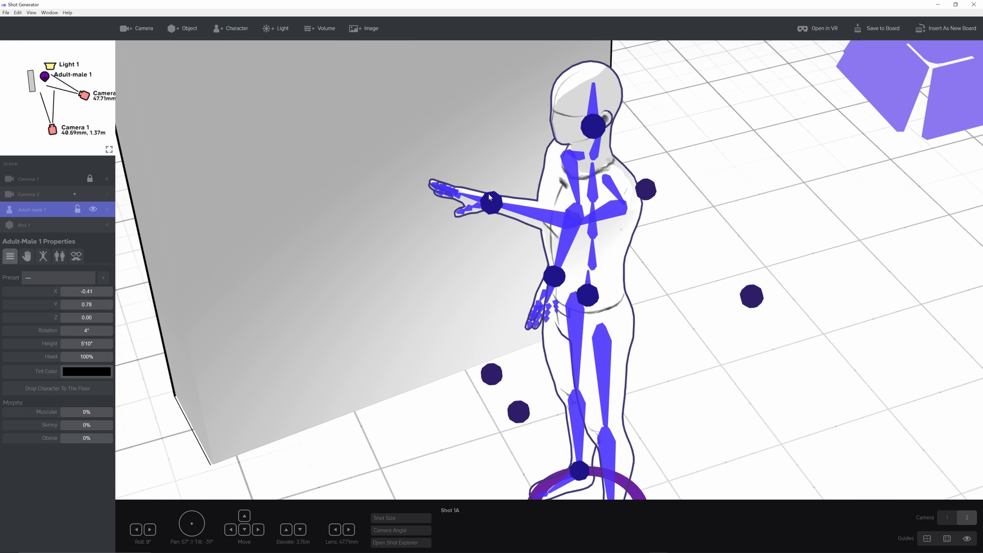
{"action": "left_click", "coordinate": [475, 201]}
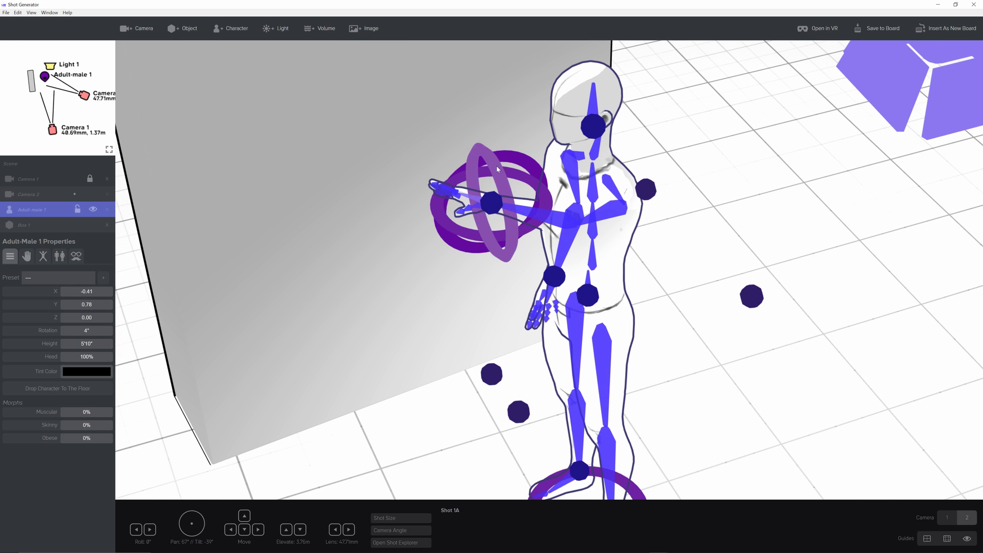
{"action": "left_click_drag", "start_coordinate": [497, 169], "coordinate": [440, 336]}
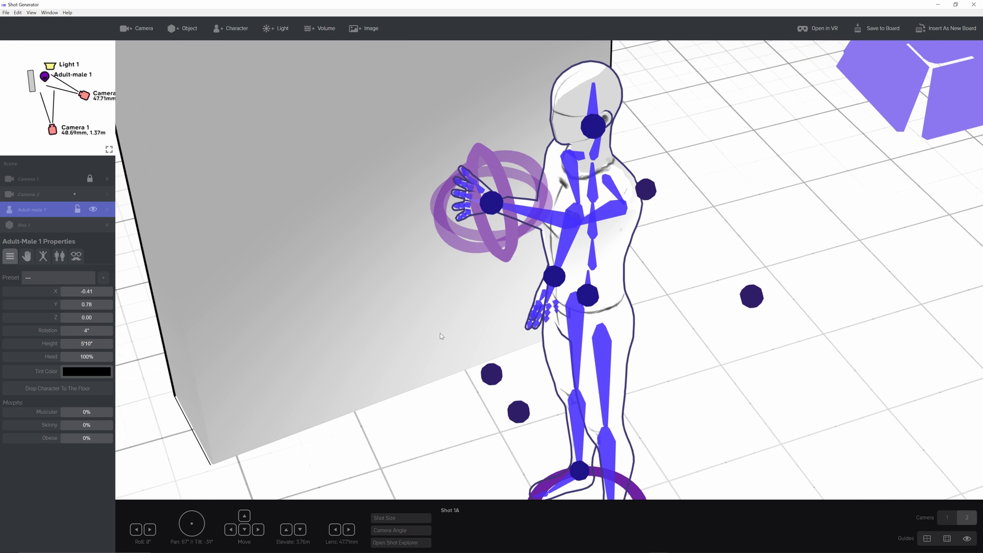
{"action": "left_click_drag", "start_coordinate": [542, 211], "coordinate": [494, 229]}
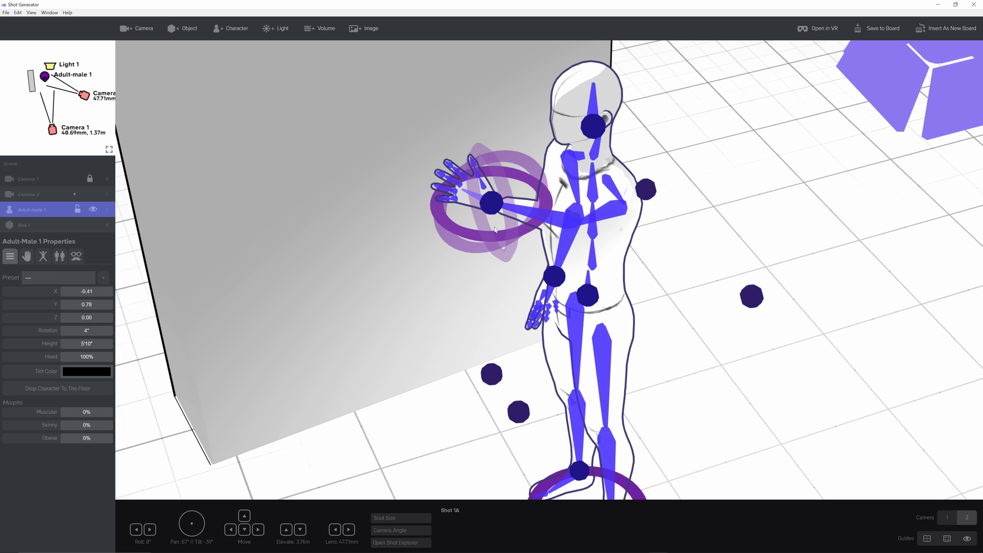
{"action": "left_click", "coordinate": [479, 177]}
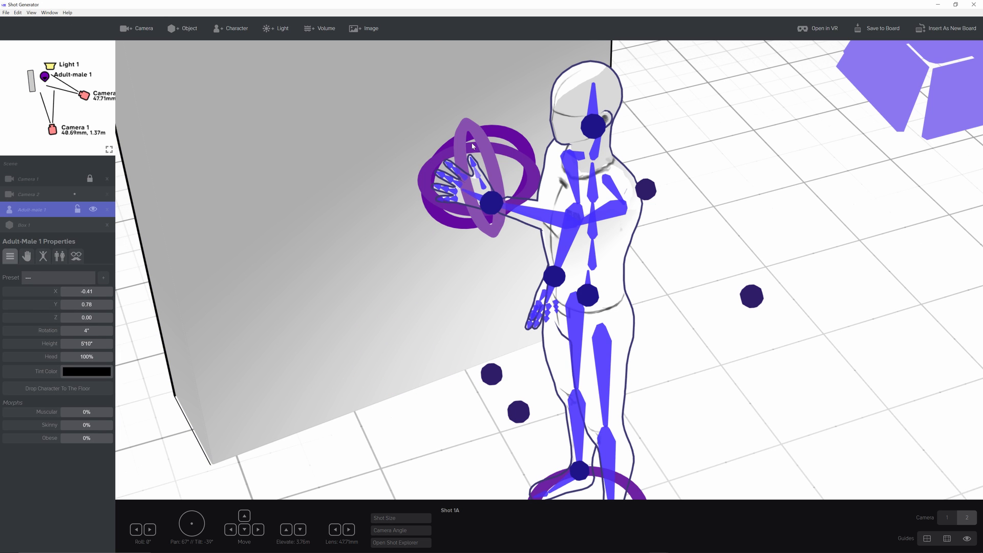
{"action": "left_click_drag", "start_coordinate": [467, 179], "coordinate": [479, 99]}
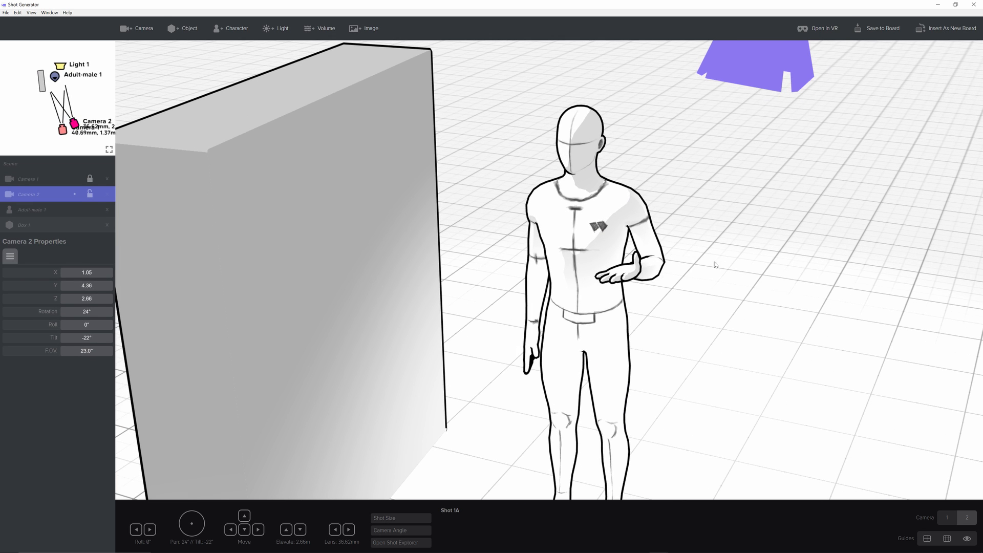
Step: Try hand pose presets on both of the character's hands, including Four 4, Flat Together and Hold Pencil
{"action": "left_click", "coordinate": [605, 214]}
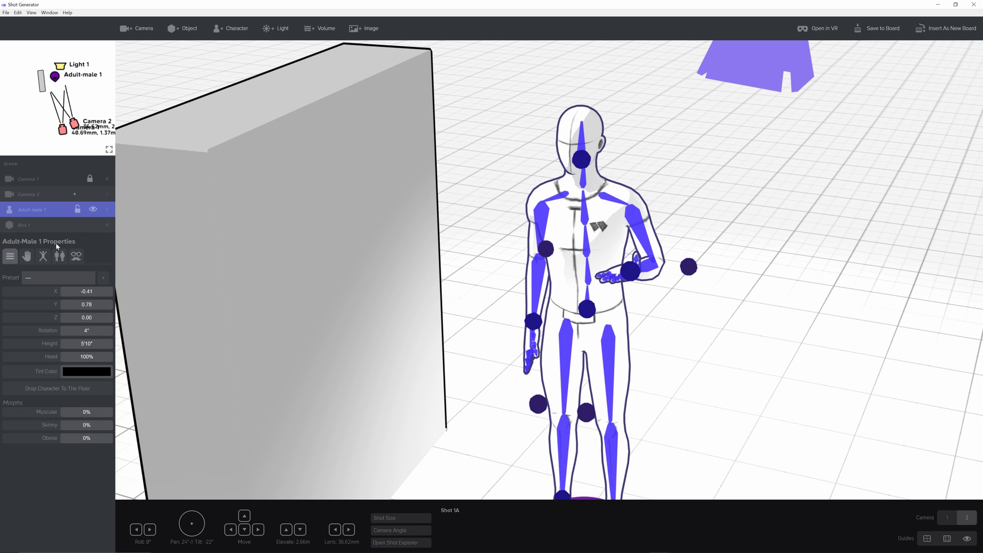
{"action": "left_click", "coordinate": [26, 255]}
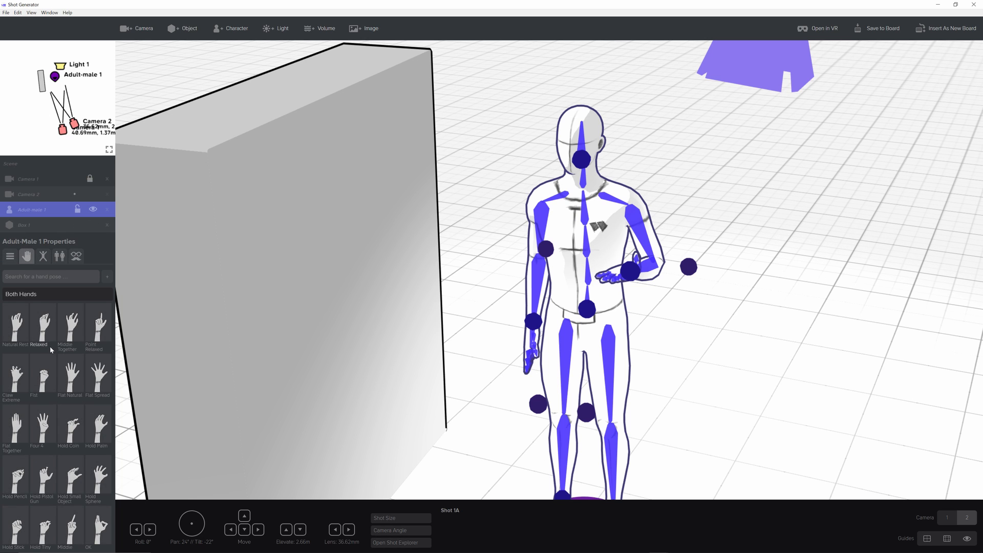
{"action": "left_click", "coordinate": [57, 432]}
{"action": "left_click", "coordinate": [41, 437]}
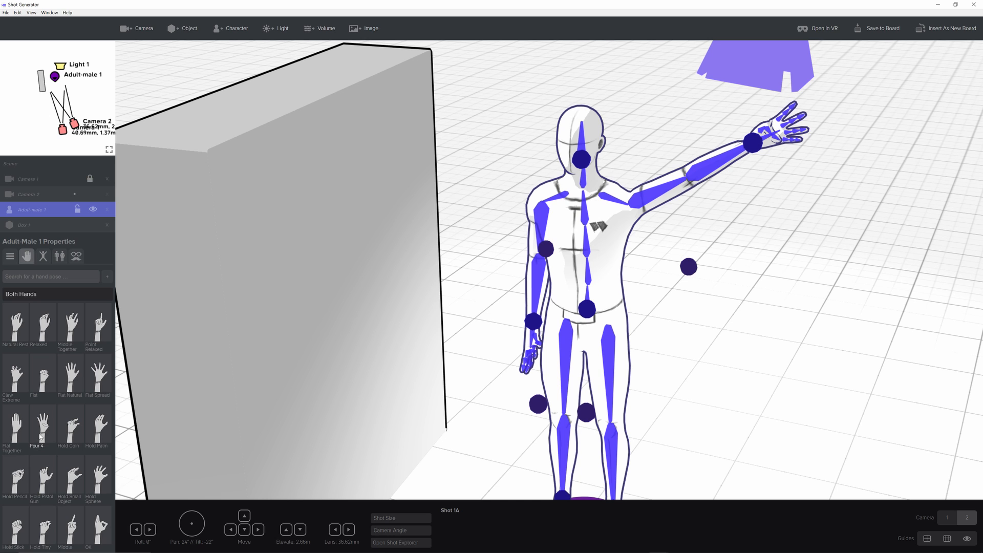
{"action": "left_click", "coordinate": [18, 432]}
{"action": "left_click", "coordinate": [19, 467]}
Step: Try several body pose presets on the character, including About to sit, a cross-legged pose and Crouch lifting hand
{"action": "left_click", "coordinate": [43, 257]}
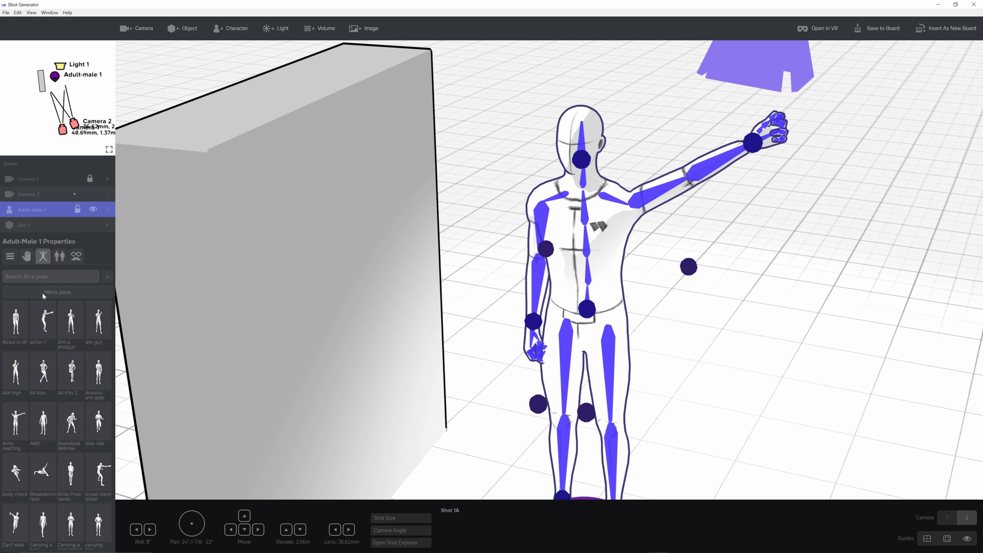
{"action": "left_click", "coordinate": [18, 333]}
{"action": "scroll", "coordinate": [29, 338], "scroll_direction": "down", "scroll_amount": 4}
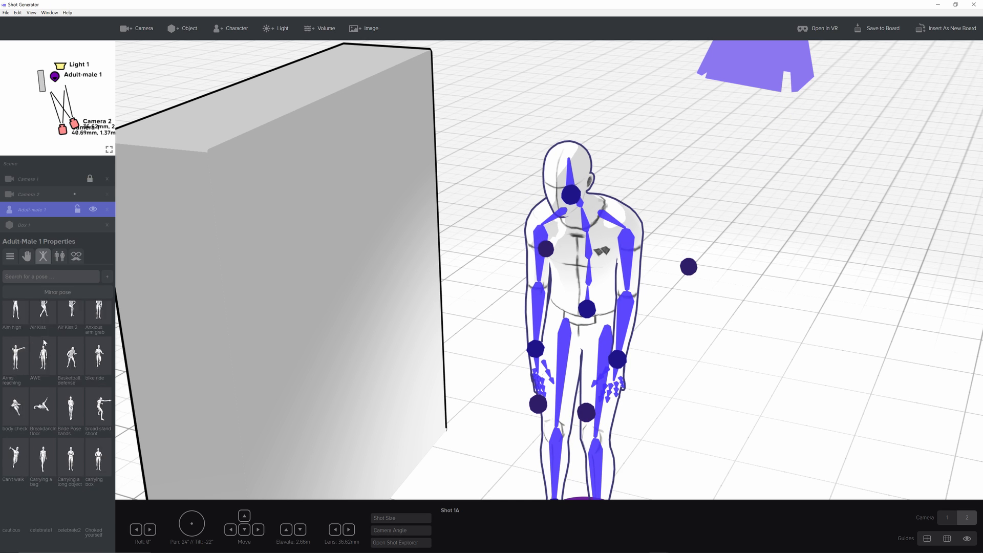
{"action": "left_click", "coordinate": [16, 382]}
{"action": "scroll", "coordinate": [41, 384], "scroll_direction": "down", "scroll_amount": 4}
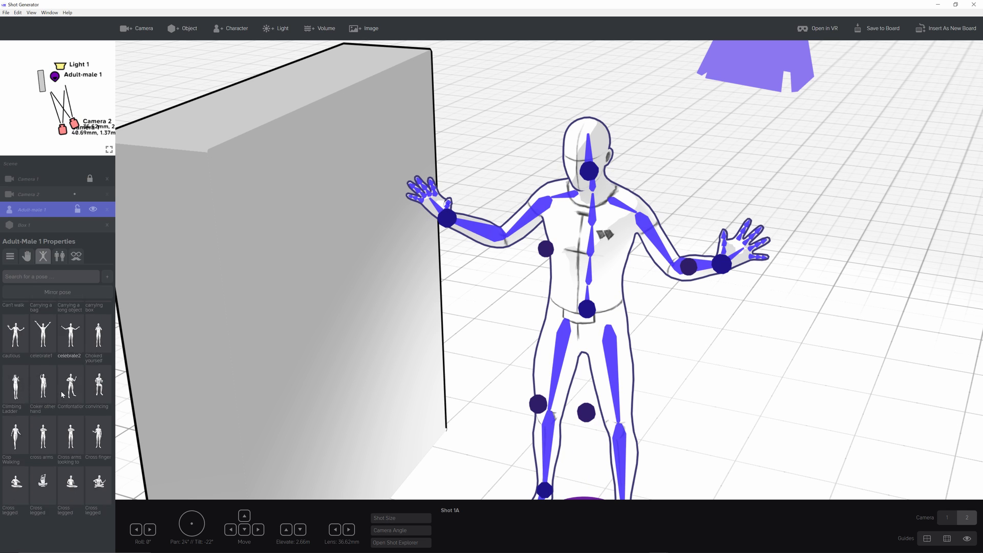
{"action": "left_click", "coordinate": [67, 347]}
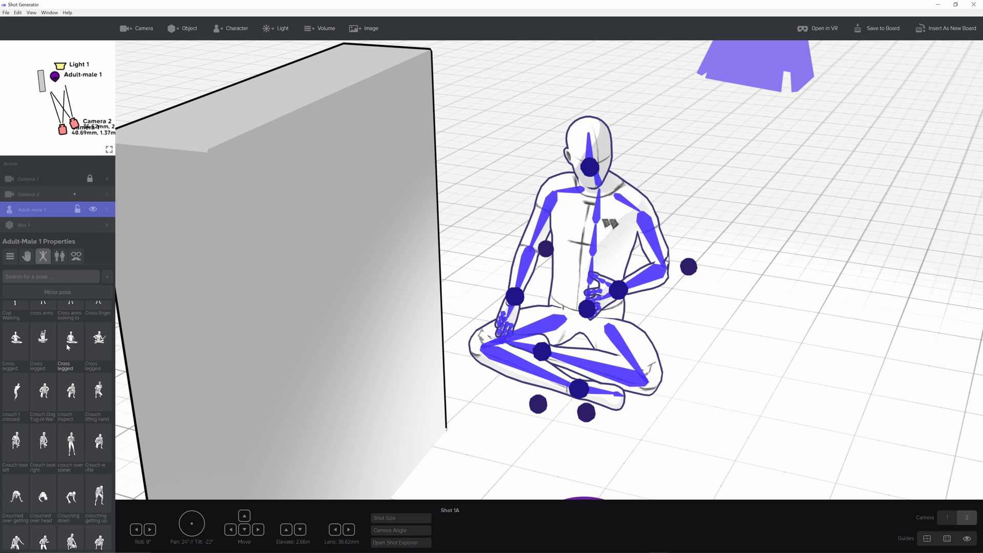
{"action": "left_click", "coordinate": [91, 395]}
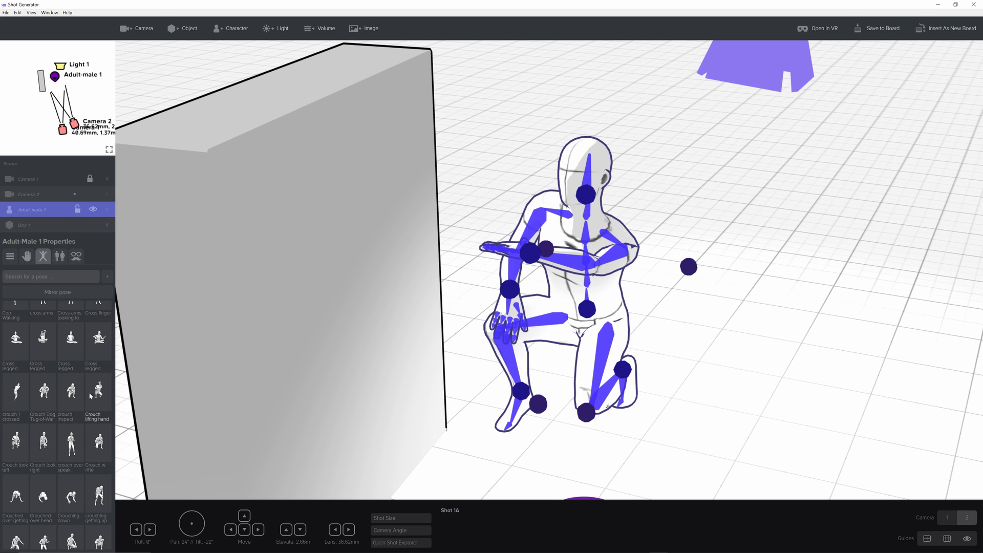
Step: Apply the fall 1 pose preset to the character and widen Camera 2's lens to about 32 mm
{"action": "scroll", "coordinate": [91, 385], "scroll_direction": "down", "scroll_amount": 4}
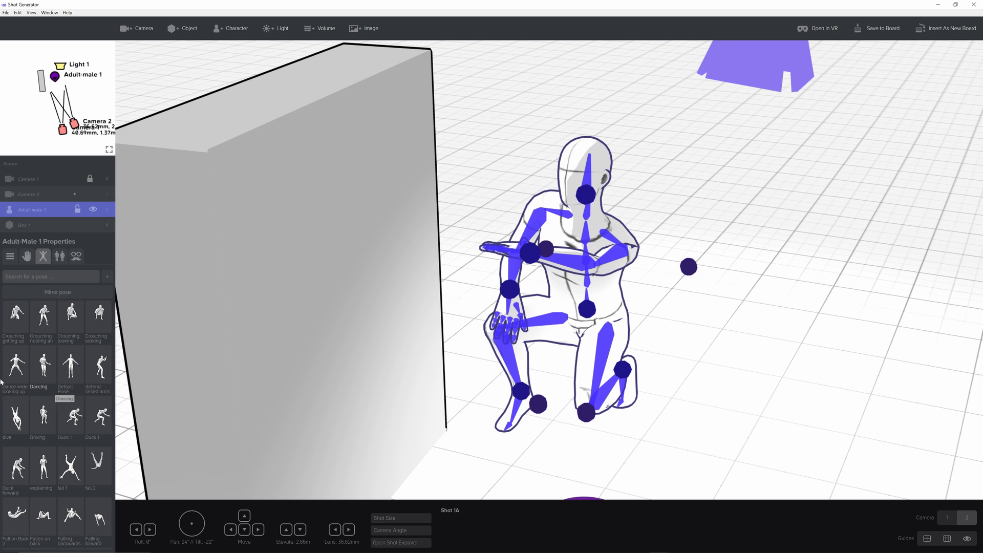
{"action": "scroll", "coordinate": [69, 388], "scroll_direction": "down", "scroll_amount": 3}
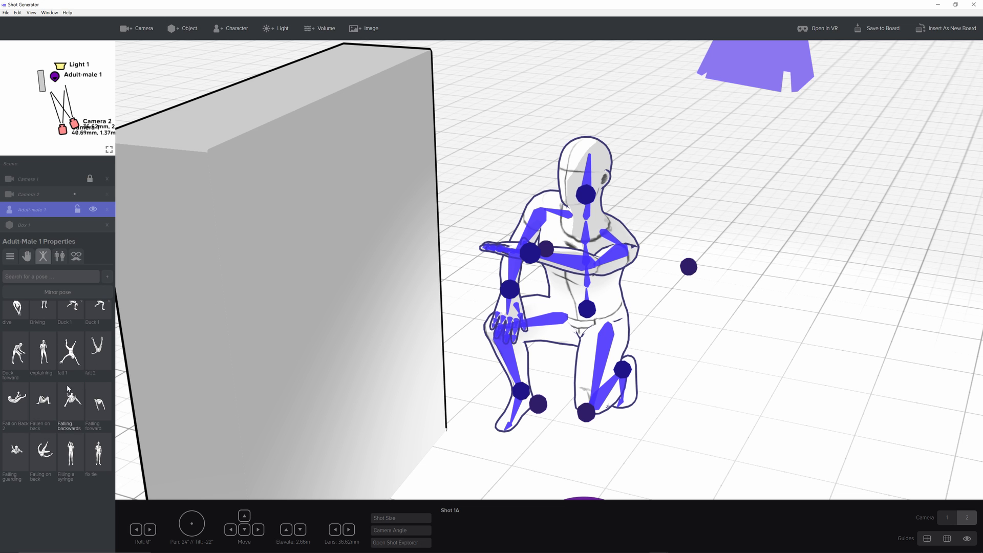
{"action": "left_click", "coordinate": [71, 362]}
{"action": "scroll", "coordinate": [400, 380], "scroll_direction": "down", "scroll_amount": 3}
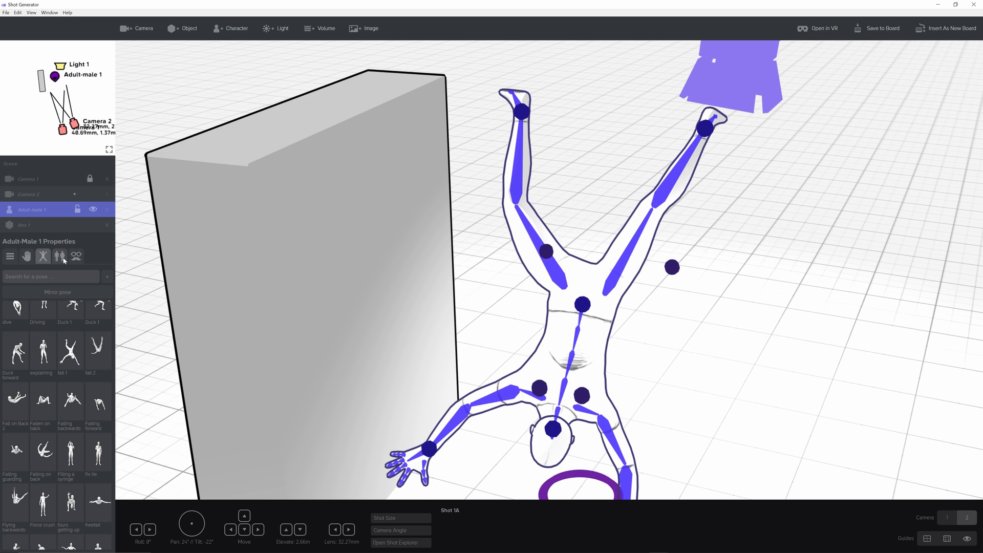
Step: Put the character back in the About to sit pose and attach a backpack and glasses to it
{"action": "left_click", "coordinate": [62, 258]}
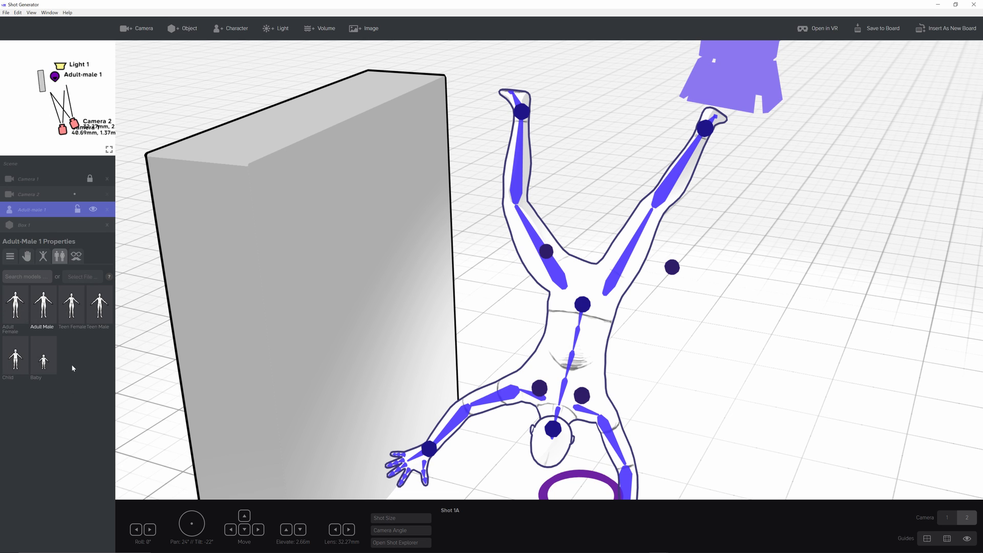
{"action": "left_click", "coordinate": [43, 256]}
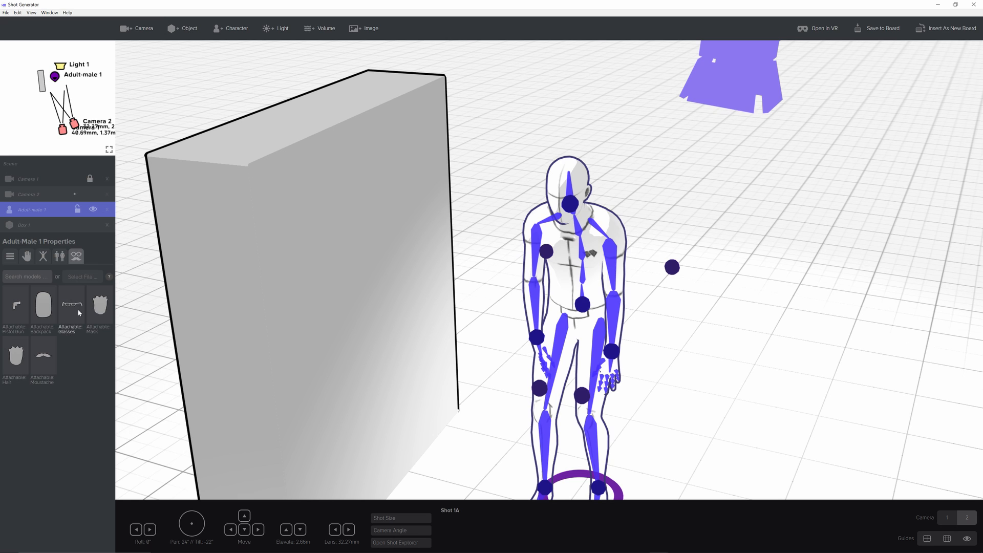
{"action": "left_click", "coordinate": [41, 310]}
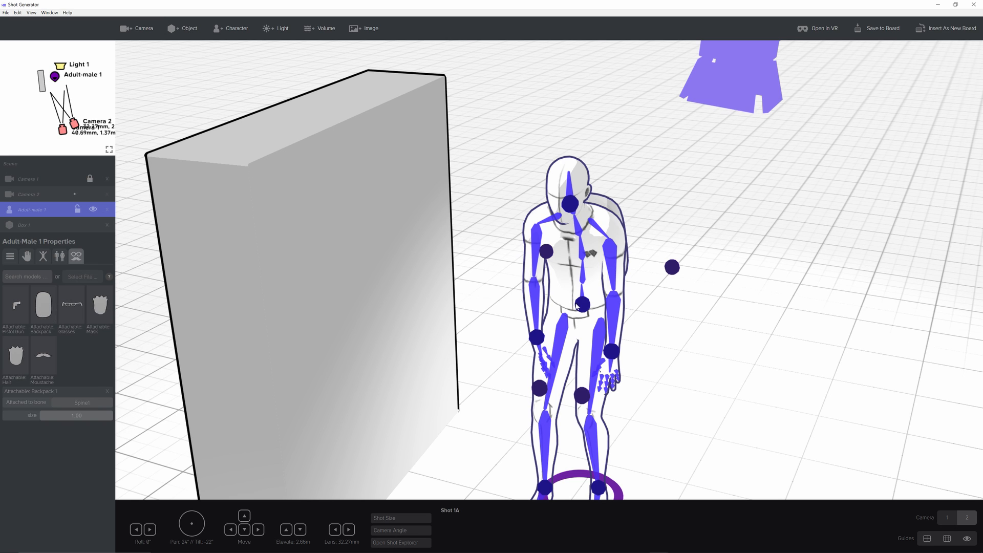
{"action": "left_click_drag", "start_coordinate": [577, 306], "coordinate": [655, 302]}
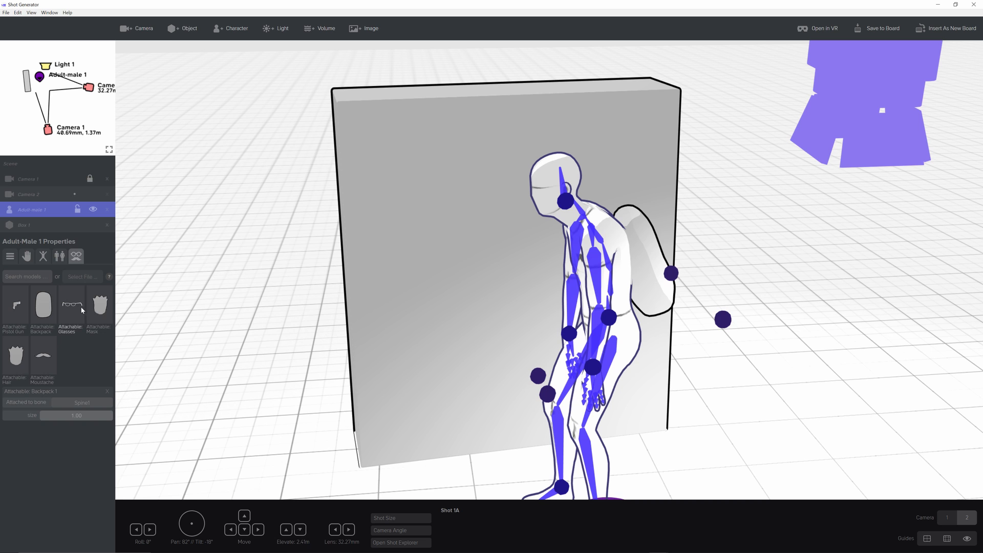
{"action": "left_click", "coordinate": [69, 307]}
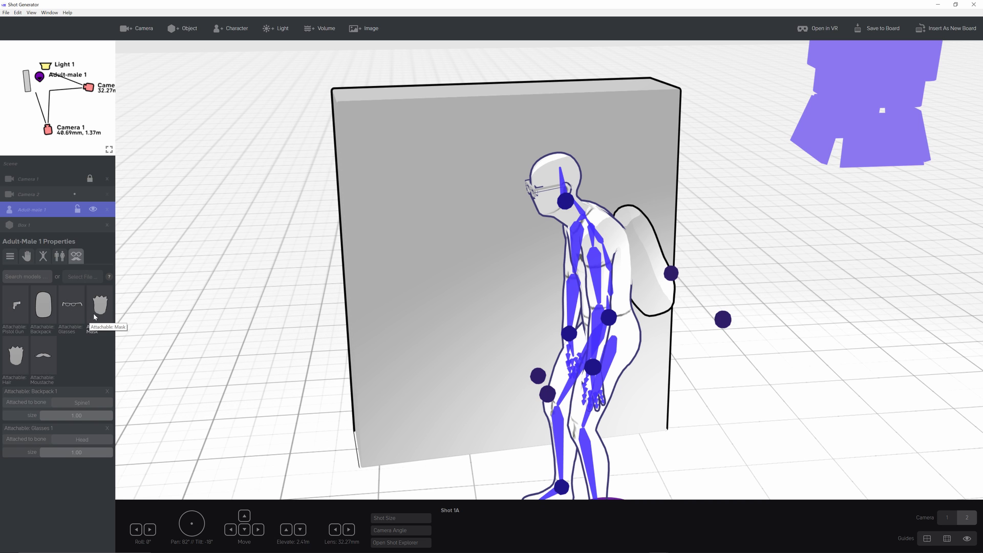
Step: Attach a moustache to the character and swap the box's model, trying Cabinet: Bookshelf and Chair: Bar before choosing Chair: Office
{"action": "left_click", "coordinate": [43, 358]}
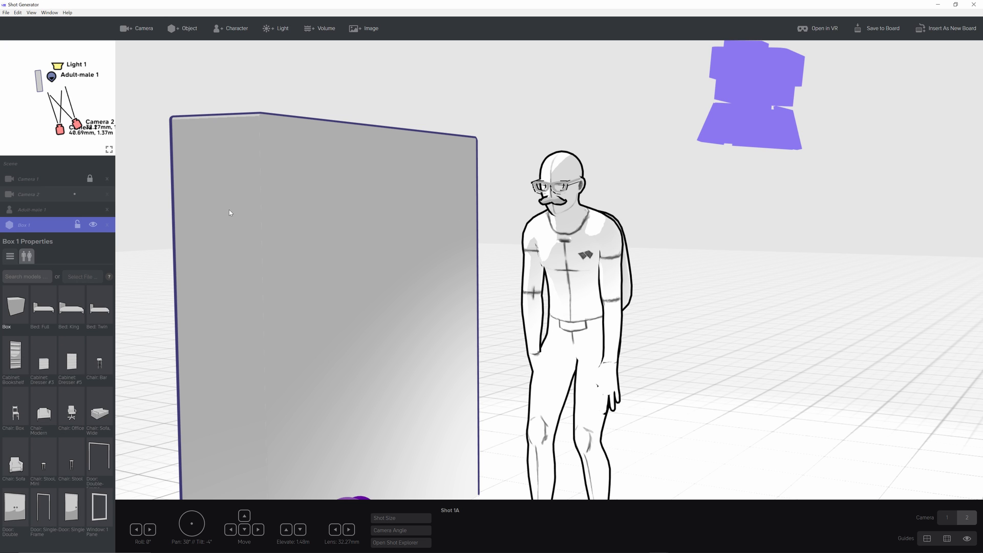
{"action": "left_click", "coordinate": [15, 358]}
{"action": "scroll", "coordinate": [262, 281], "scroll_direction": "down", "scroll_amount": 5}
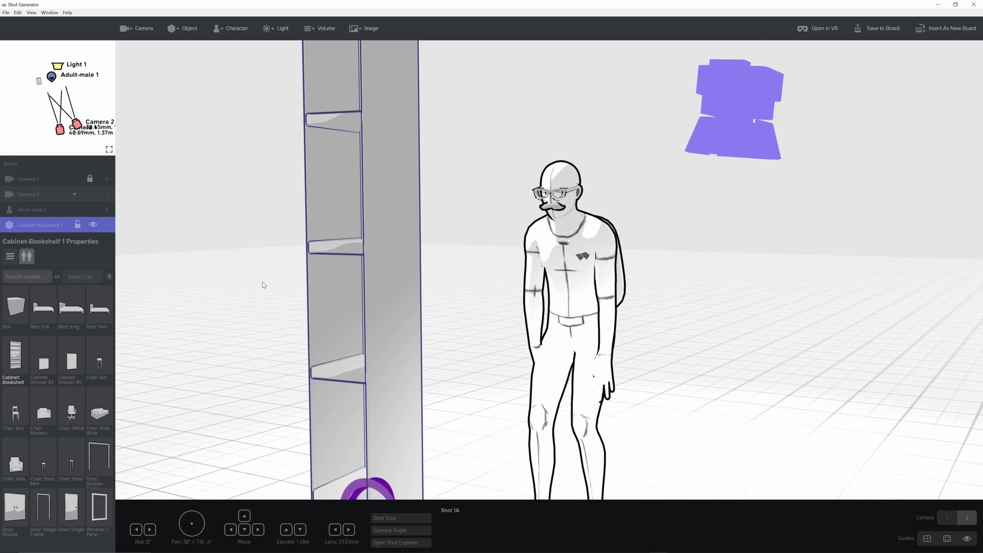
{"action": "left_click", "coordinate": [100, 361]}
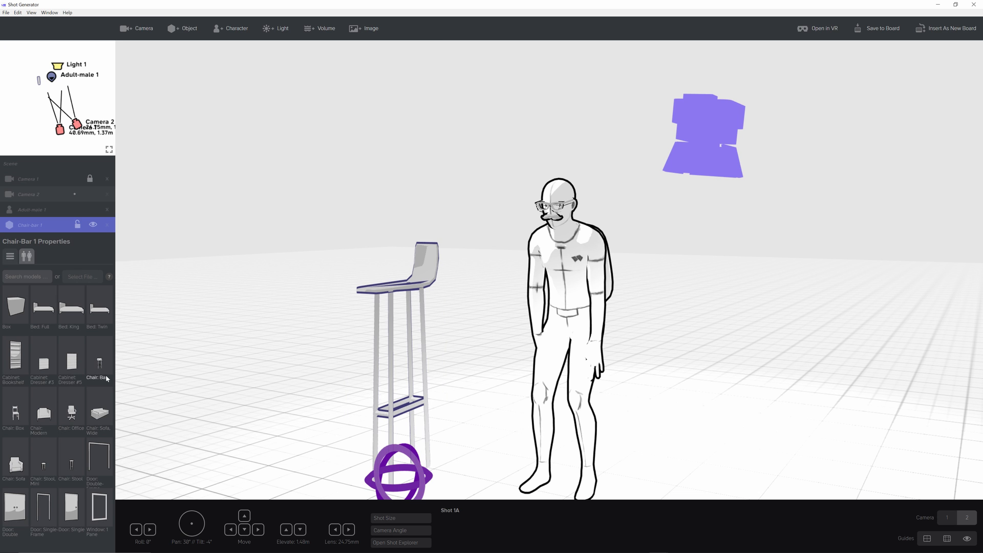
{"action": "left_click", "coordinate": [73, 416]}
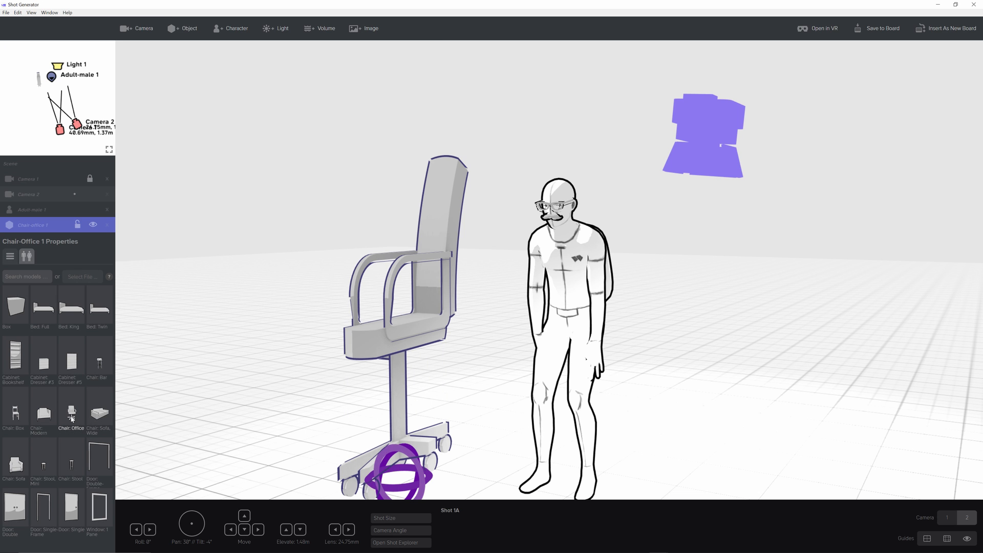
Step: Reframe Camera 2 toward the character's front and set the office chair's size to 1.20
{"action": "left_click_drag", "start_coordinate": [271, 322], "coordinate": [322, 313]}
{"action": "left_click", "coordinate": [380, 326]}
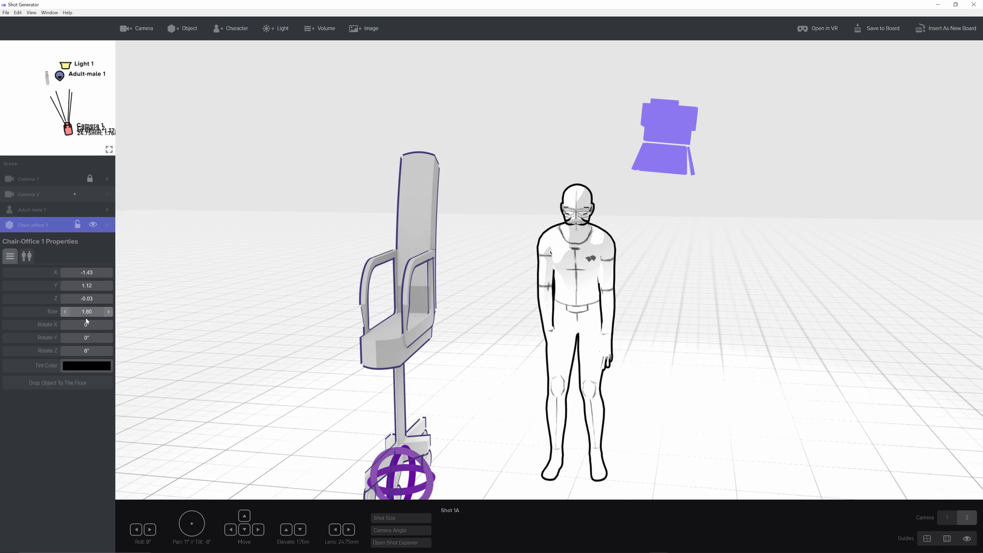
{"action": "mouse_move", "coordinate": [86, 313]}
{"action": "left_mouse_down"}
{"action": "mouse_move", "coordinate": [127, 313]}
{"action": "mouse_move", "coordinate": [86, 313]}
{"action": "mouse_move", "coordinate": [112, 313]}
{"action": "mouse_move", "coordinate": [86, 313]}
{"action": "mouse_move", "coordinate": [97, 312]}
{"action": "left_mouse_up"}
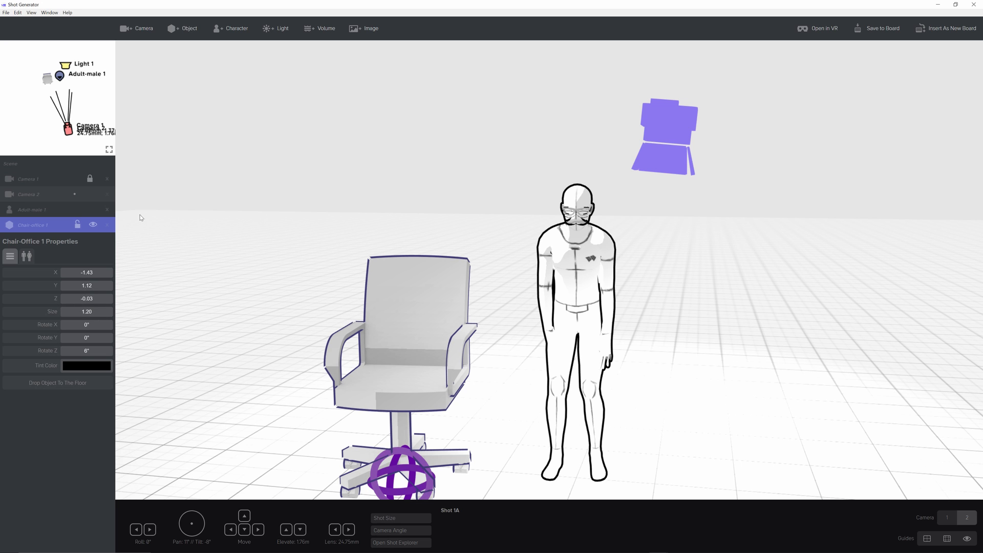
Step: Add a rain volume to the scene and set Camera 2's lens to about 21 mm
{"action": "left_click", "coordinate": [320, 30]}
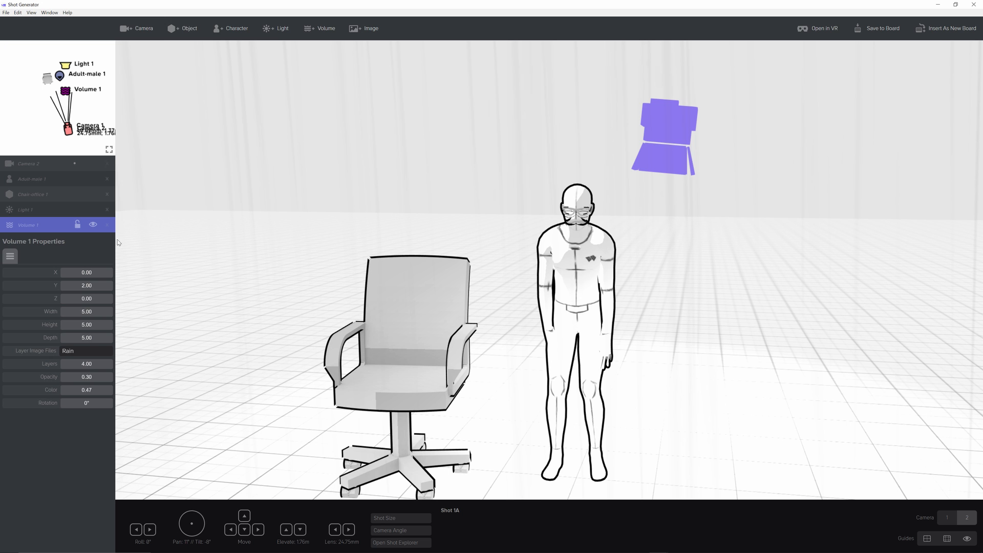
{"action": "scroll", "coordinate": [451, 233], "scroll_direction": "down", "scroll_amount": 8}
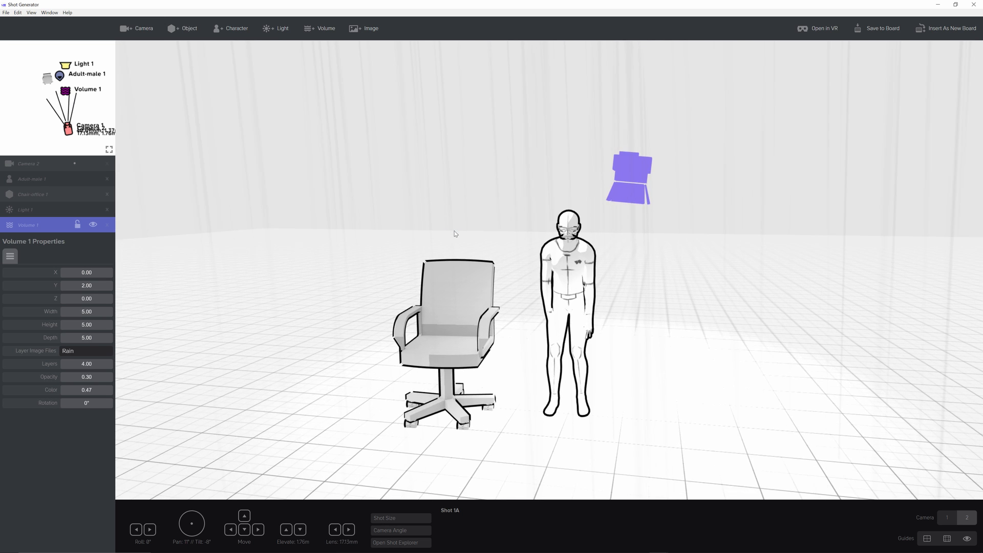
{"action": "scroll", "coordinate": [456, 234], "scroll_direction": "up", "scroll_amount": 10}
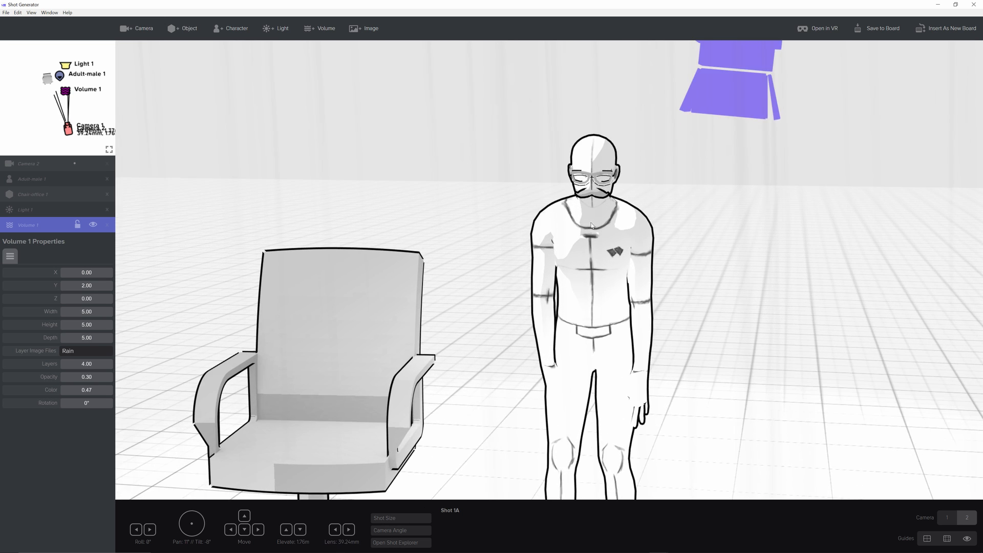
{"action": "scroll", "coordinate": [591, 226], "scroll_direction": "down", "scroll_amount": 6}
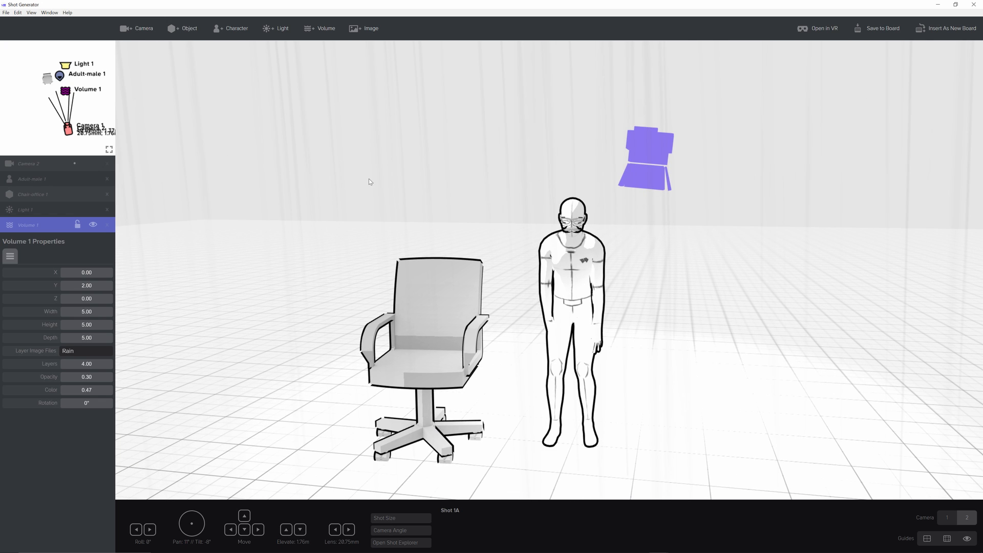
{"action": "left_click", "coordinate": [38, 165]}
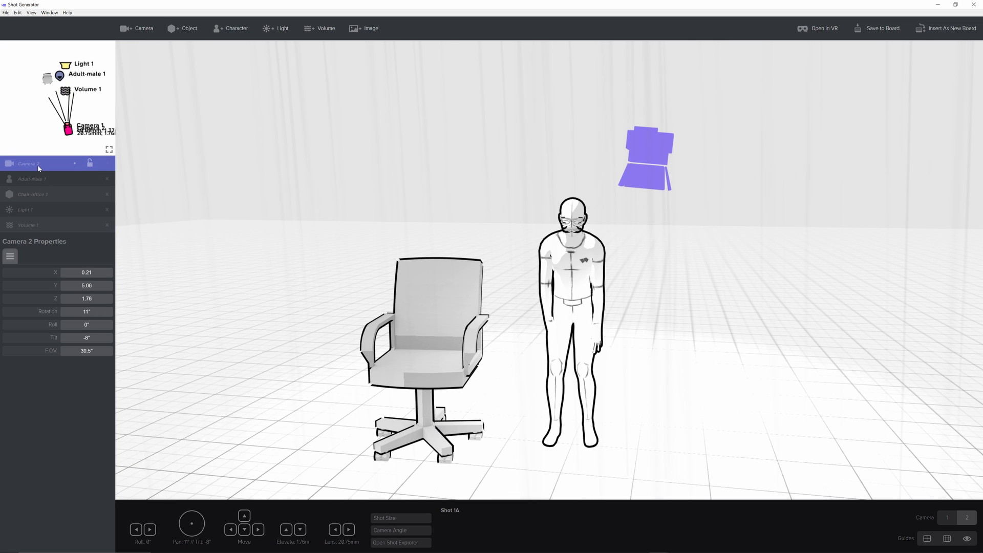
Step: Save the shot to the current board, insert it as a new board, and close the Shot Generator
{"action": "left_click", "coordinate": [877, 30]}
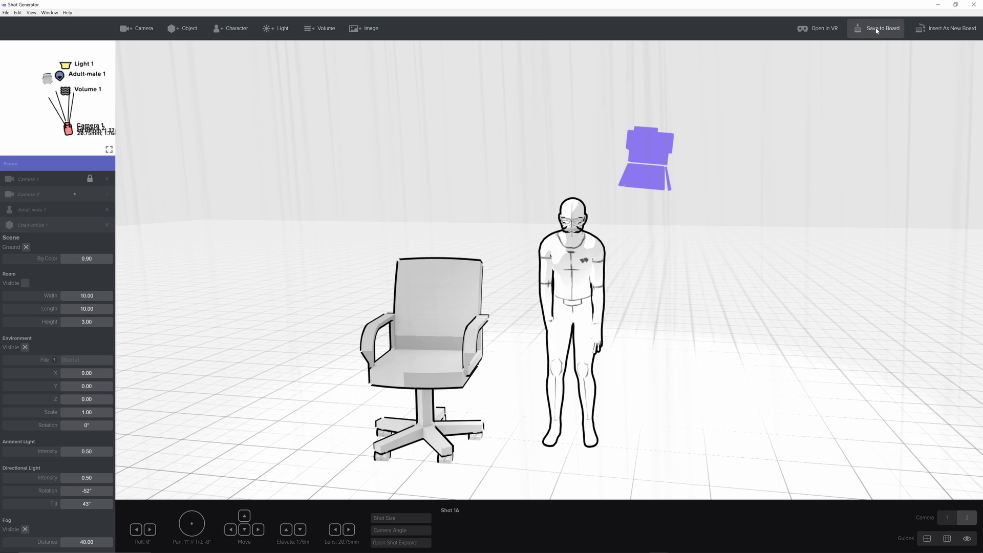
{"action": "left_click", "coordinate": [948, 38]}
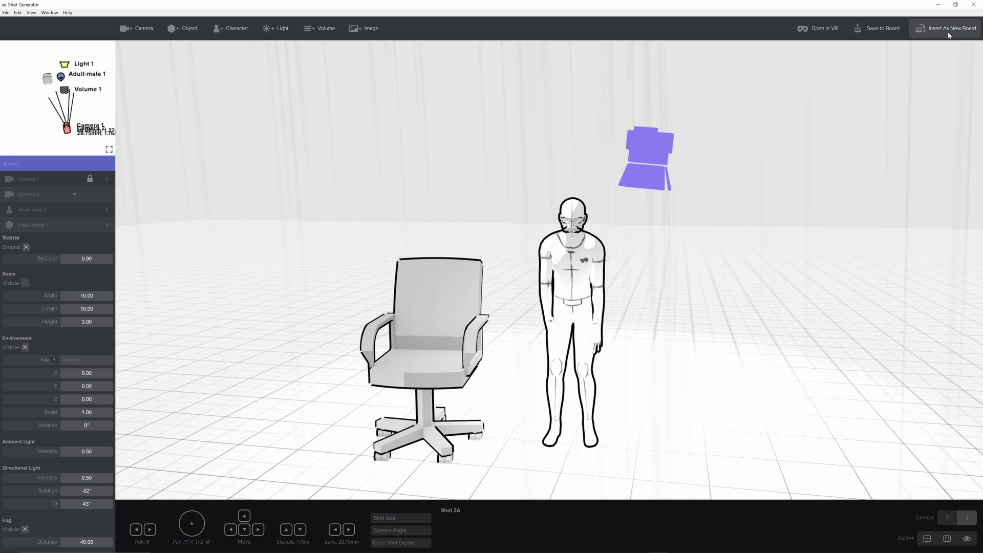
{"action": "left_click", "coordinate": [974, 5]}
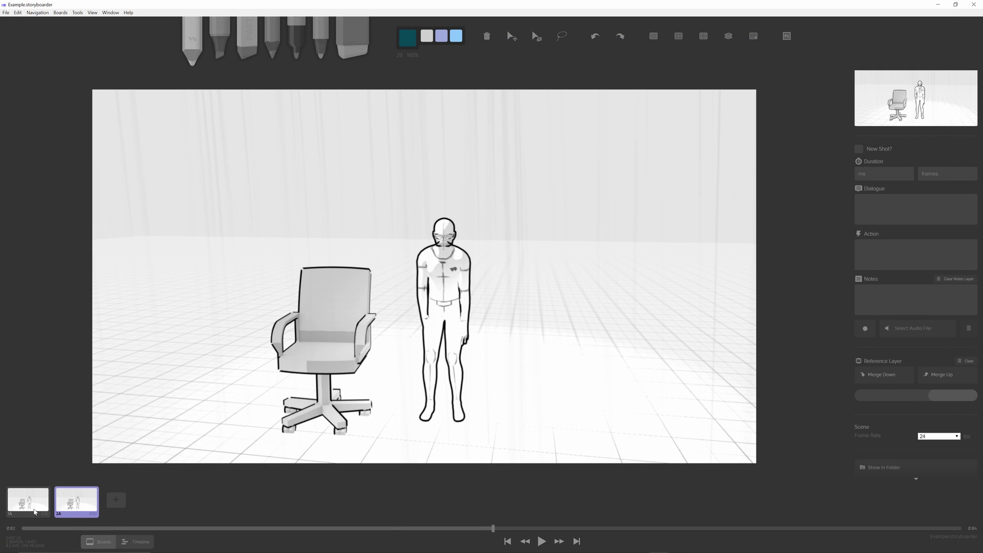
Step: Compare the images of boards 1A and 2A in the storyboard
{"action": "left_click", "coordinate": [34, 511]}
{"action": "left_click", "coordinate": [66, 501]}
{"action": "left_click", "coordinate": [34, 502]}
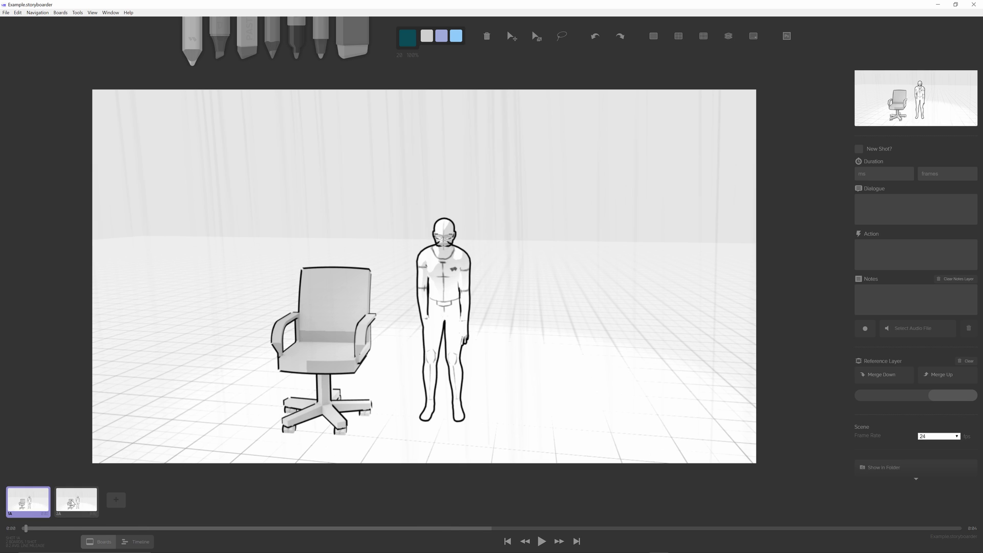
{"action": "left_click", "coordinate": [64, 502]}
{"action": "left_click", "coordinate": [21, 505]}
{"action": "left_click", "coordinate": [74, 503]}
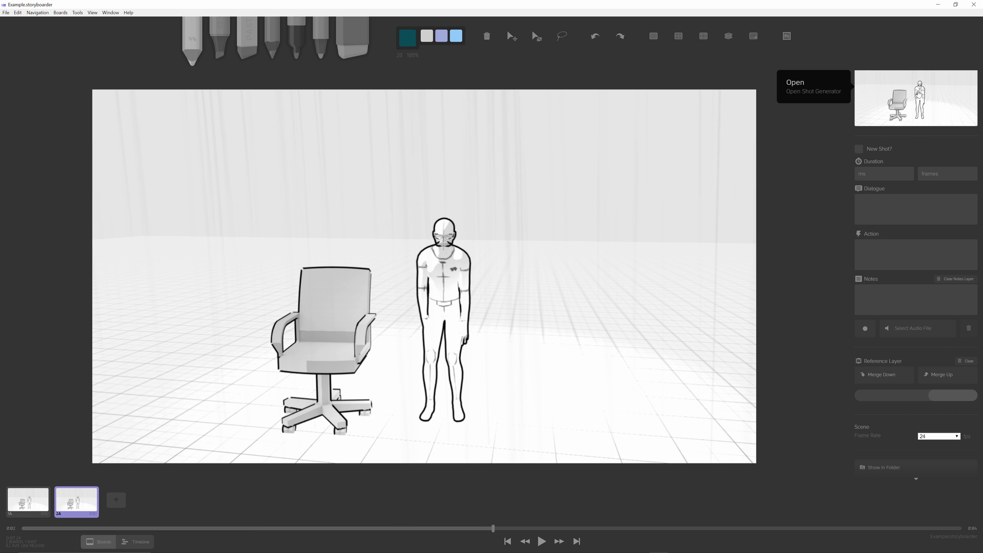
Step: Reopen board 2A in the Shot Generator, switch its view to Camera 2, and save that shot to the board
{"action": "left_click", "coordinate": [920, 93]}
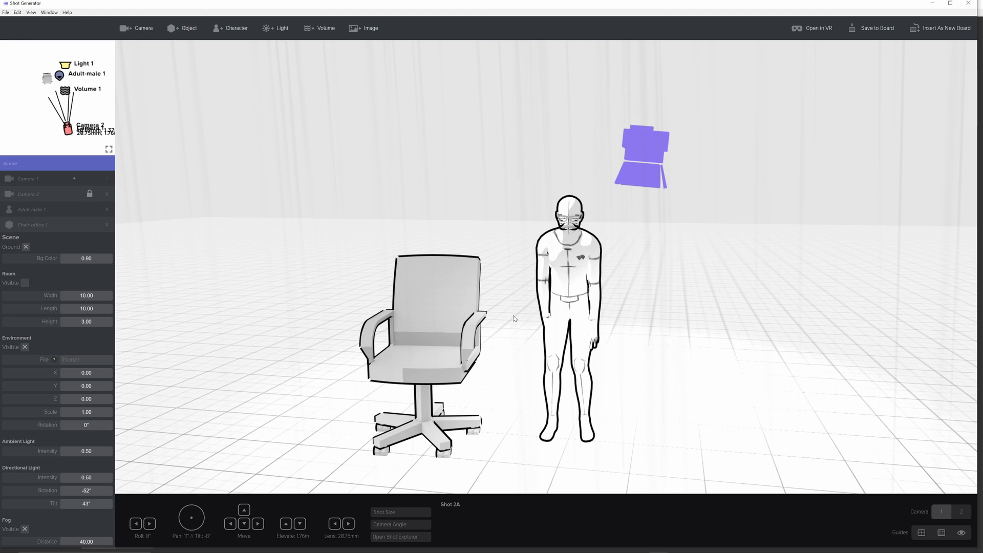
{"action": "left_click", "coordinate": [32, 182]}
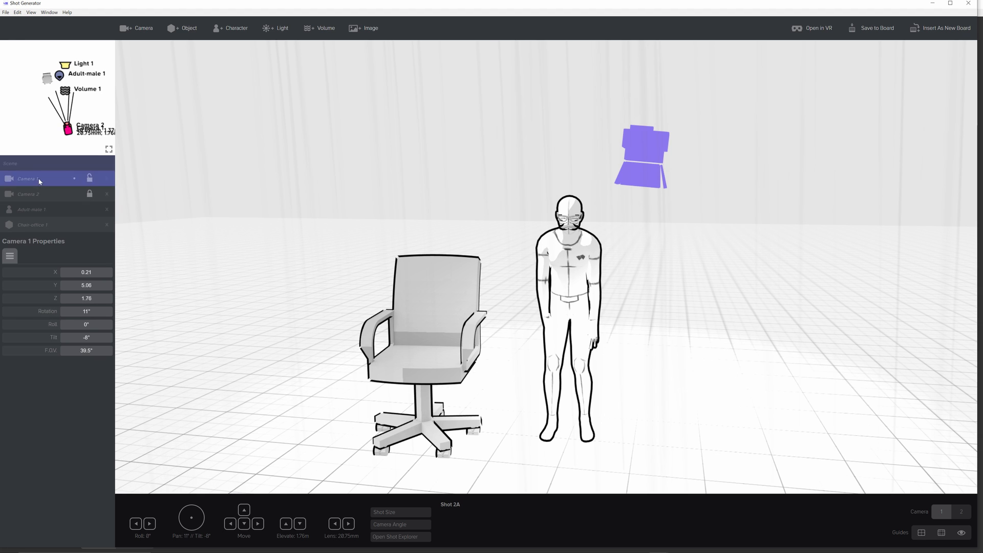
{"action": "left_click", "coordinate": [66, 197]}
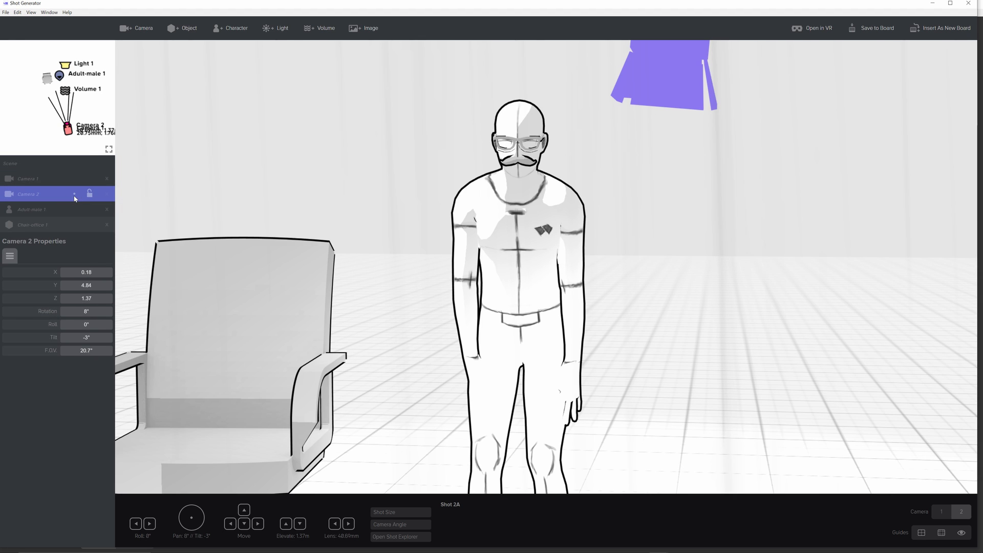
{"action": "left_click", "coordinate": [878, 29]}
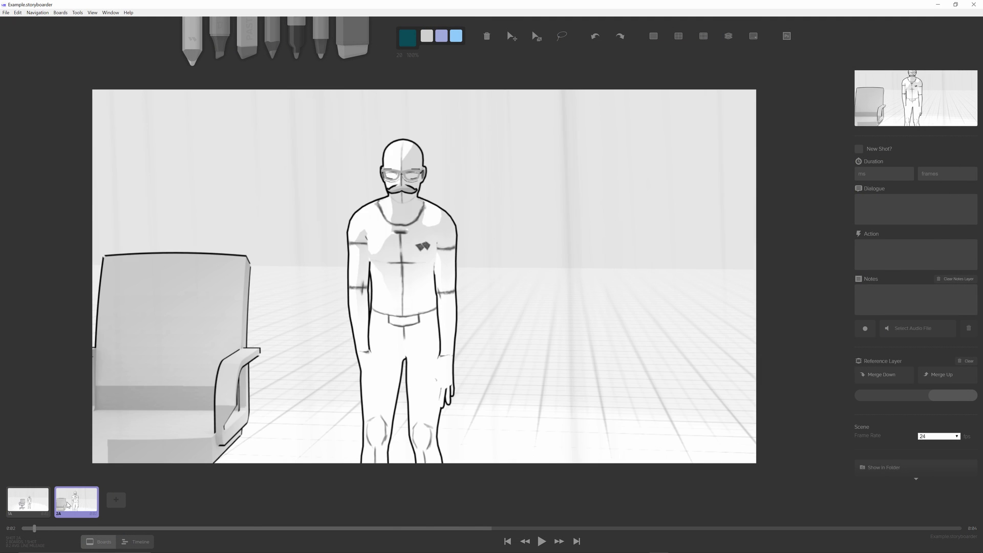
Step: Sketch a small teal tree outline on board 1A, just beside the character and away from the chair
{"action": "left_click", "coordinate": [43, 507]}
{"action": "left_click", "coordinate": [31, 505]}
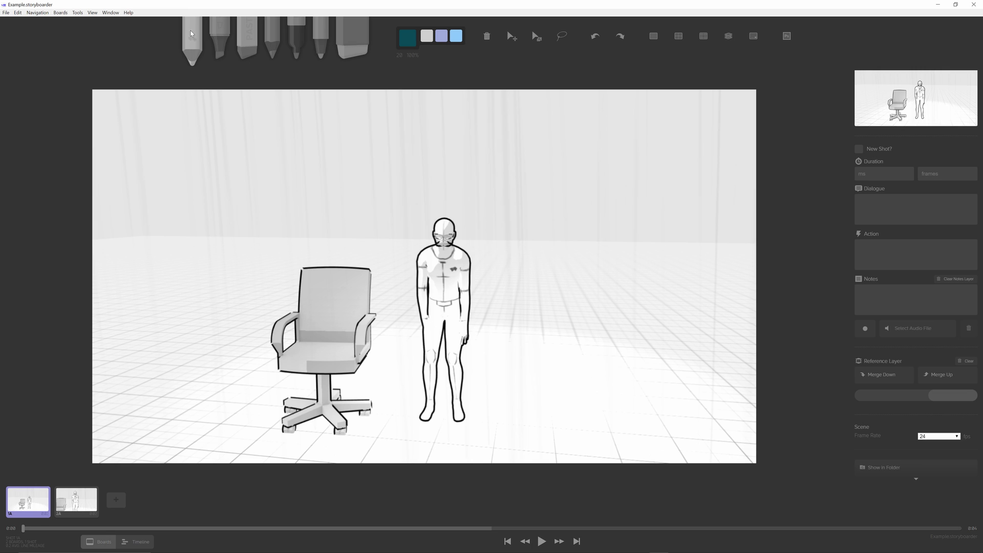
{"action": "left_click", "coordinate": [190, 33]}
{"action": "mouse_move", "coordinate": [539, 355]}
{"action": "left_mouse_down"}
{"action": "mouse_move", "coordinate": [488, 355]}
{"action": "mouse_move", "coordinate": [509, 298]}
{"action": "left_mouse_up"}
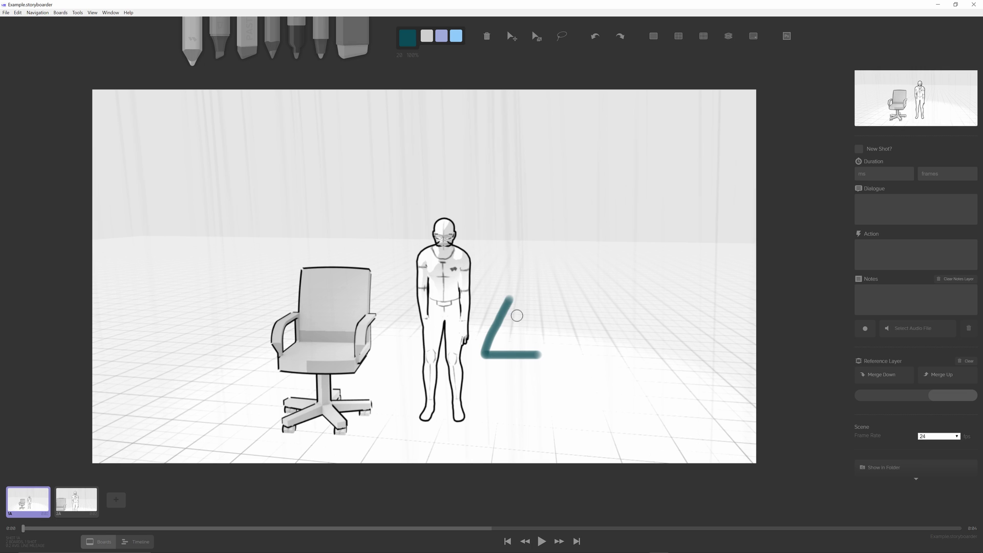
{"action": "mouse_move", "coordinate": [538, 354]}
{"action": "left_mouse_down"}
{"action": "mouse_move", "coordinate": [511, 300]}
{"action": "mouse_move", "coordinate": [549, 296]}
{"action": "mouse_move", "coordinate": [519, 253]}
{"action": "mouse_move", "coordinate": [484, 303]}
{"action": "mouse_move", "coordinate": [515, 299]}
{"action": "left_mouse_up"}
Step: Check board 2A, then sketch a larger teal tree outline behind the small tree on board 1A
{"action": "left_click", "coordinate": [76, 507]}
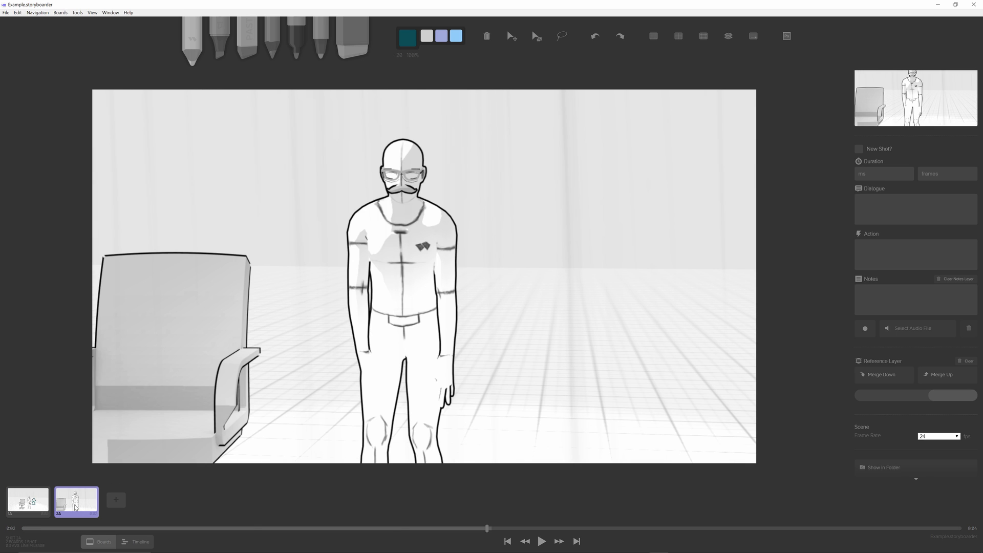
{"action": "left_click", "coordinate": [21, 506]}
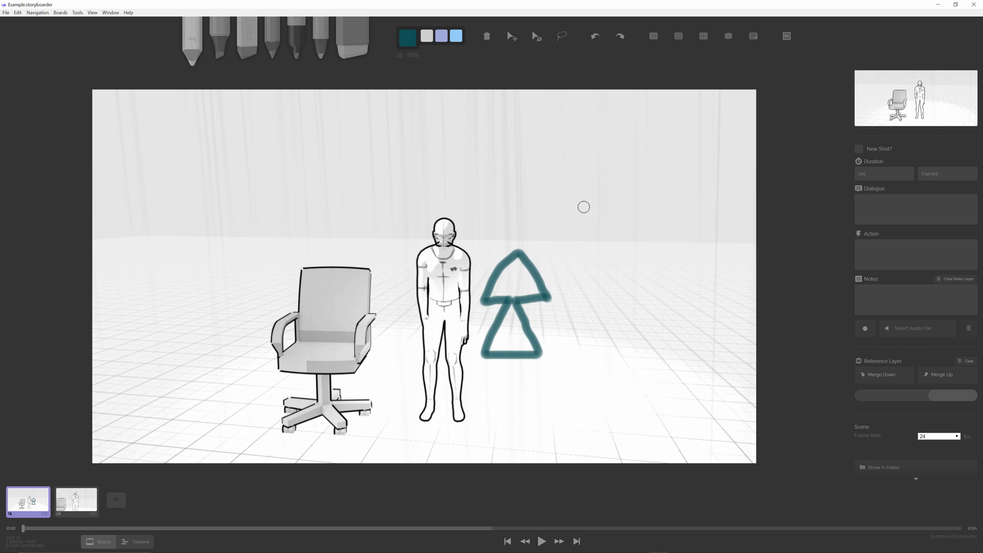
{"action": "mouse_move", "coordinate": [621, 176]}
{"action": "left_mouse_down"}
{"action": "mouse_move", "coordinate": [682, 230]}
{"action": "mouse_move", "coordinate": [633, 231]}
{"action": "left_mouse_up"}
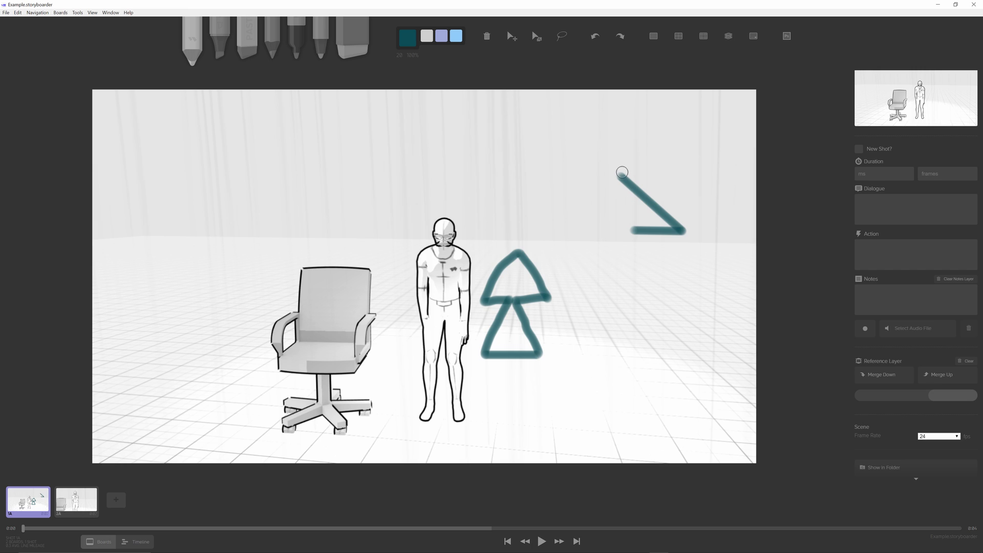
{"action": "mouse_move", "coordinate": [621, 176]}
{"action": "left_mouse_down"}
{"action": "mouse_move", "coordinate": [566, 225]}
{"action": "mouse_move", "coordinate": [635, 232]}
{"action": "left_mouse_up"}
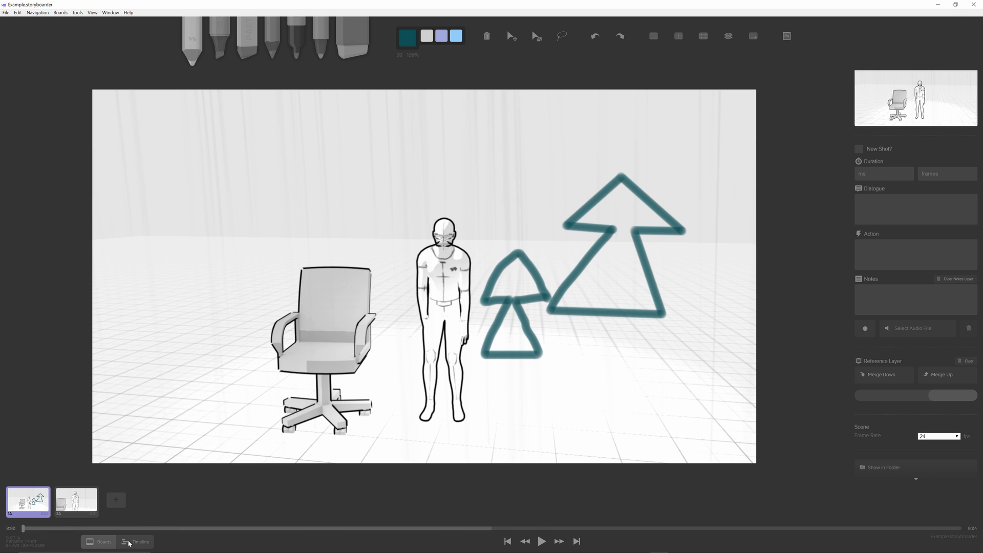
Step: Show the boards as a timeline, adjust the duration of shot 1A, and play back the sequence
{"action": "left_click", "coordinate": [132, 542]}
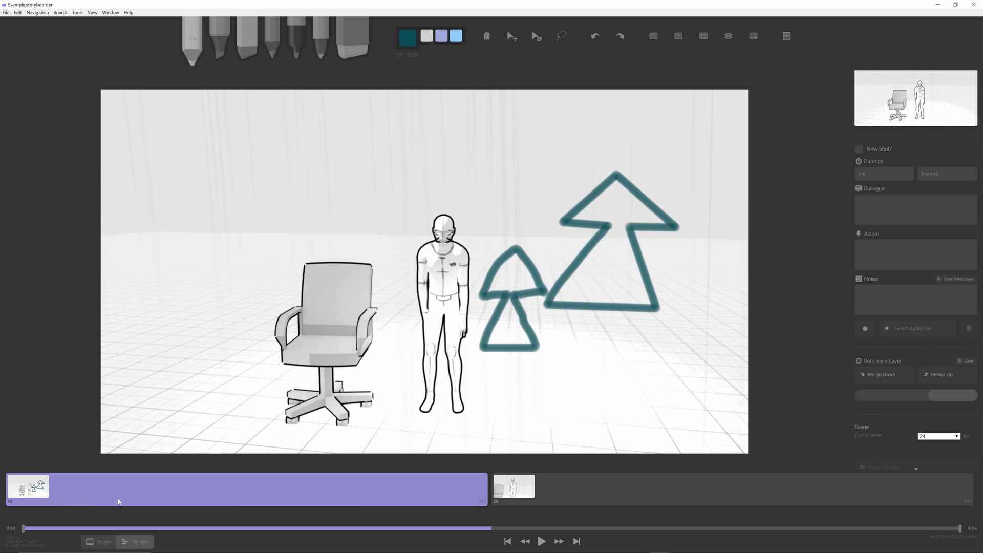
{"action": "left_click_drag", "start_coordinate": [486, 488], "coordinate": [144, 489]}
{"action": "left_click_drag", "start_coordinate": [32, 487], "coordinate": [146, 489]}
{"action": "left_click", "coordinate": [541, 543]}
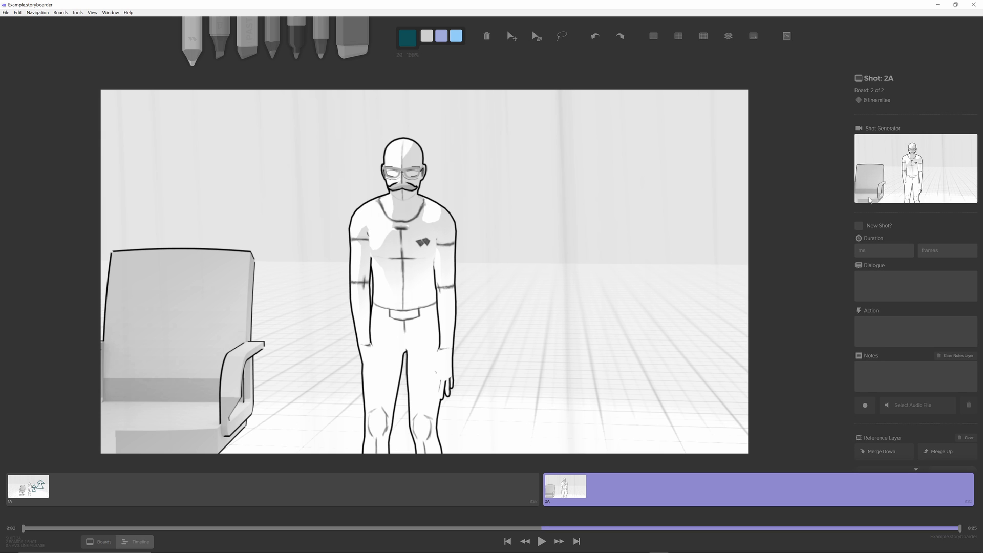
Step: Examine the duration, dialogue, action and notes fields of shot 2A
{"action": "left_click", "coordinate": [881, 251]}
{"action": "left_click", "coordinate": [926, 273]}
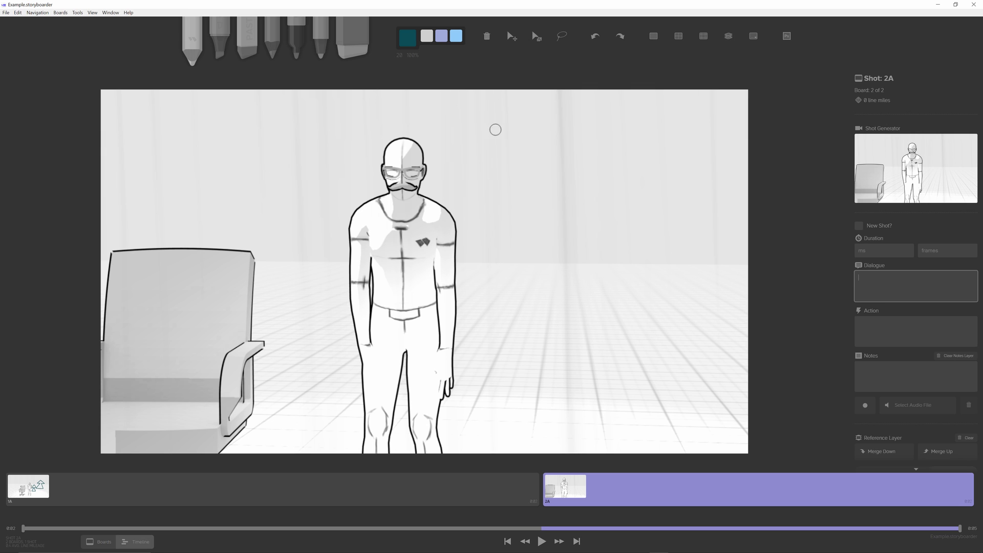
{"action": "left_click", "coordinate": [906, 331]}
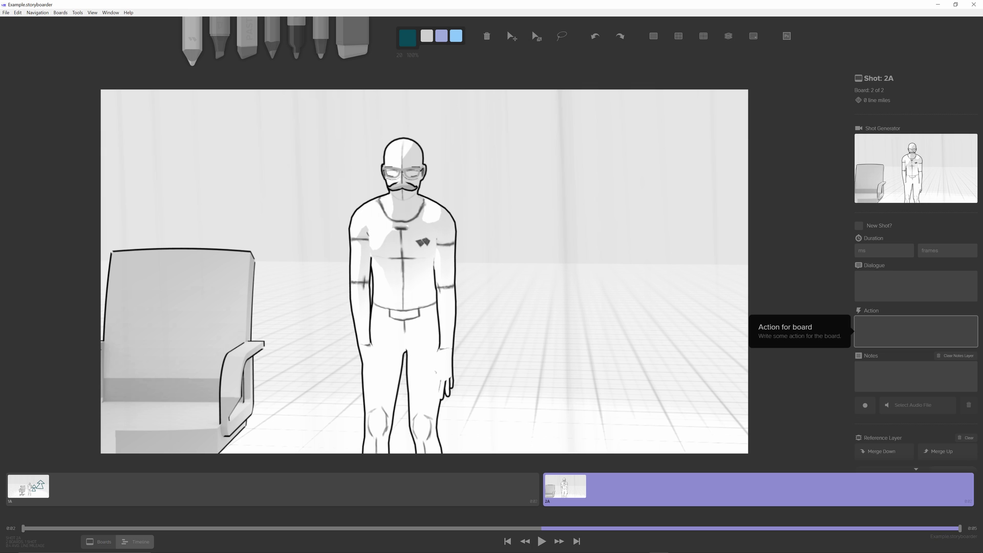
{"action": "key", "text": "Tab"}
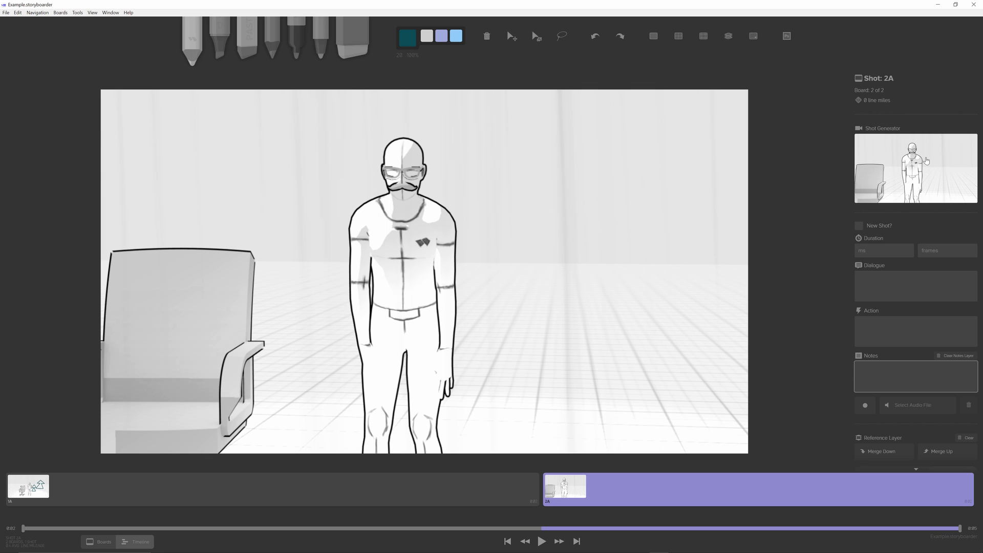
Step: Reopen shot 2A in the Shot Generator and set Camera 2's angle to High after trying Bird's Eye
{"action": "left_click", "coordinate": [905, 158]}
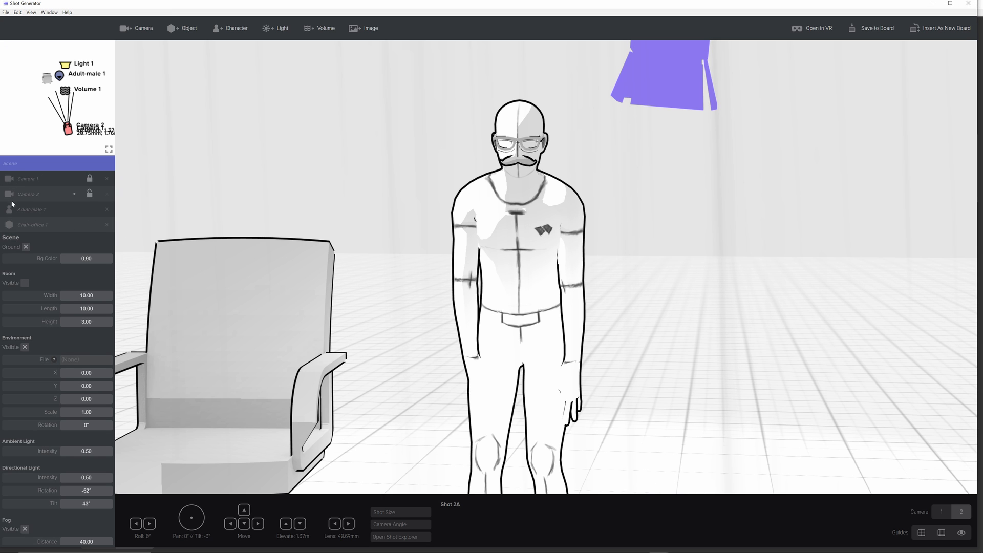
{"action": "left_click", "coordinate": [24, 194]}
{"action": "left_click", "coordinate": [410, 525]}
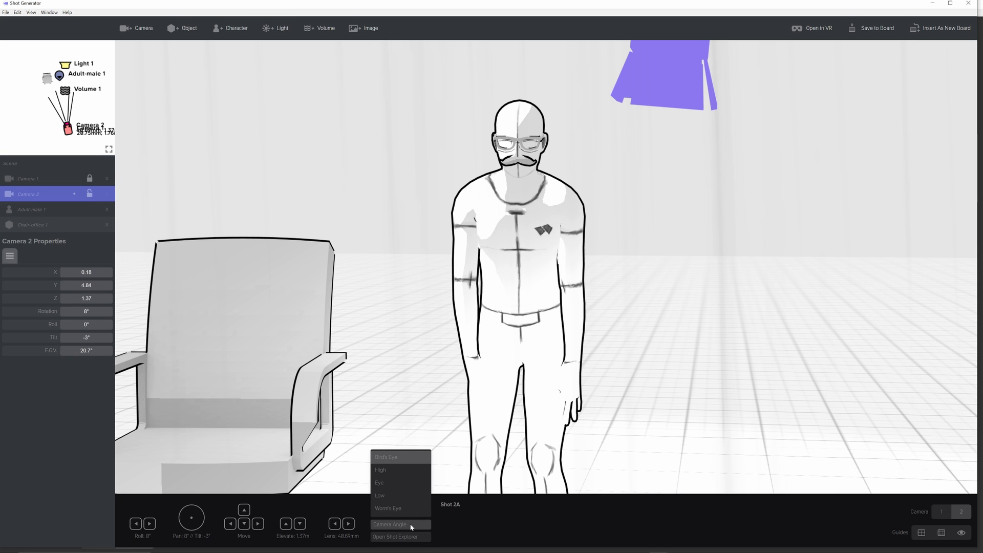
{"action": "left_click", "coordinate": [392, 458]}
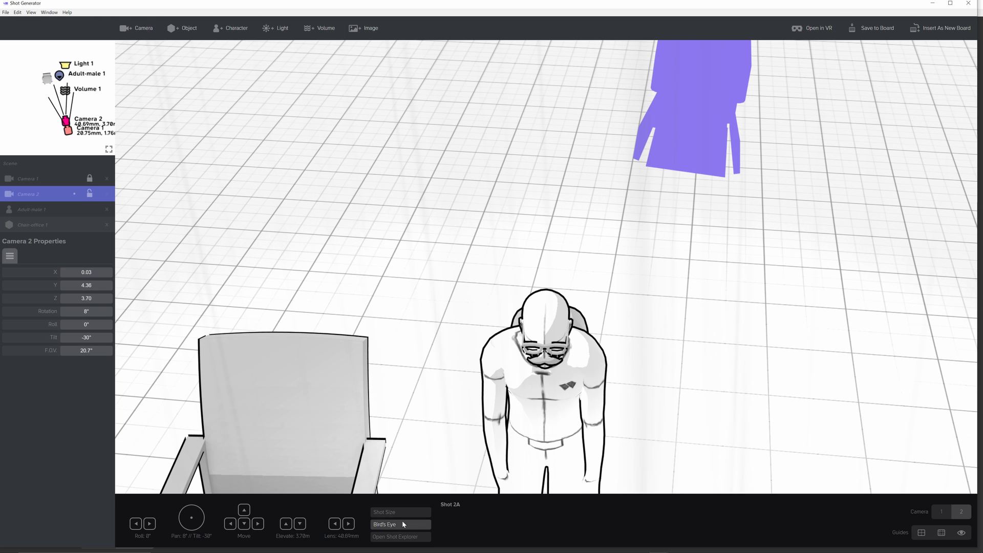
{"action": "left_click", "coordinate": [402, 523]}
{"action": "left_click", "coordinate": [396, 469]}
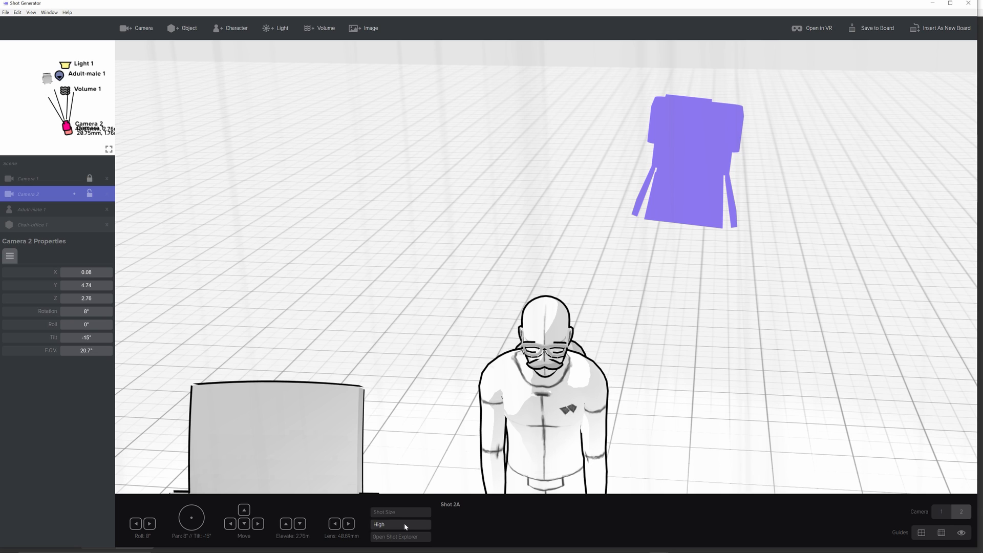
Step: Try the Worm's Eye angle on Camera 2, followed by the Bust, Medium Close Up, Extreme Close Up and Long Shot / Wide shot sizes
{"action": "left_click", "coordinate": [404, 523]}
{"action": "left_click", "coordinate": [405, 511]}
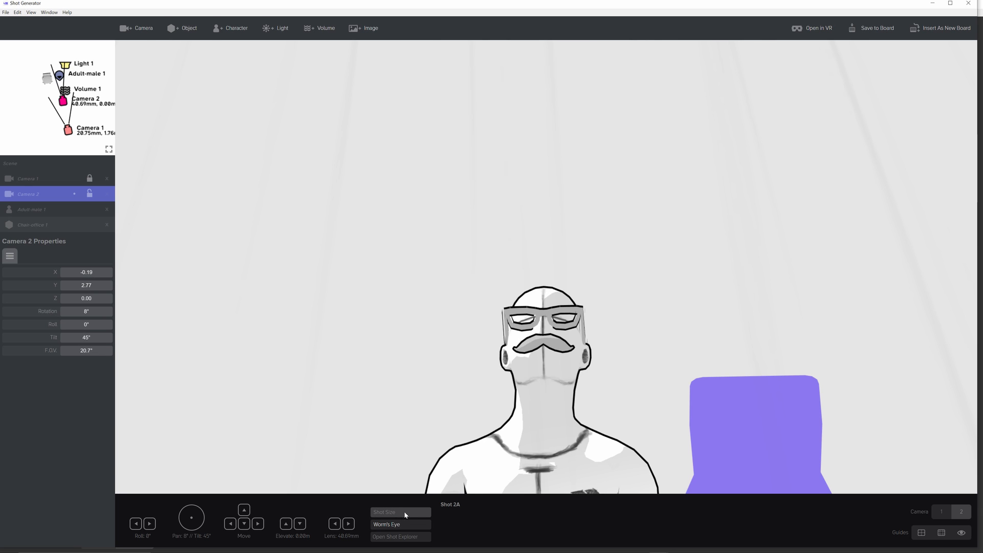
{"action": "left_click", "coordinate": [407, 512]}
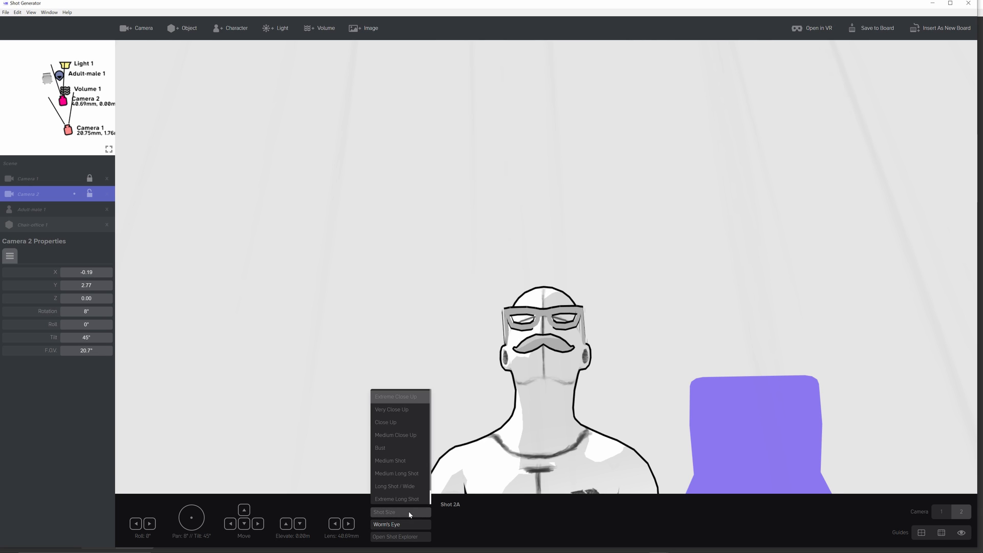
{"action": "left_click", "coordinate": [400, 452]}
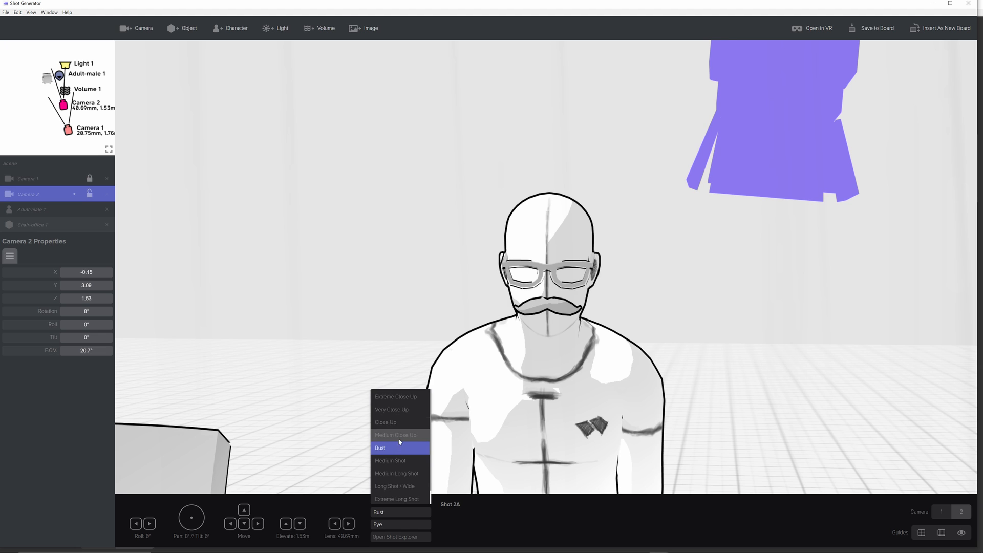
{"action": "left_click", "coordinate": [399, 435]}
{"action": "left_click", "coordinate": [403, 513]}
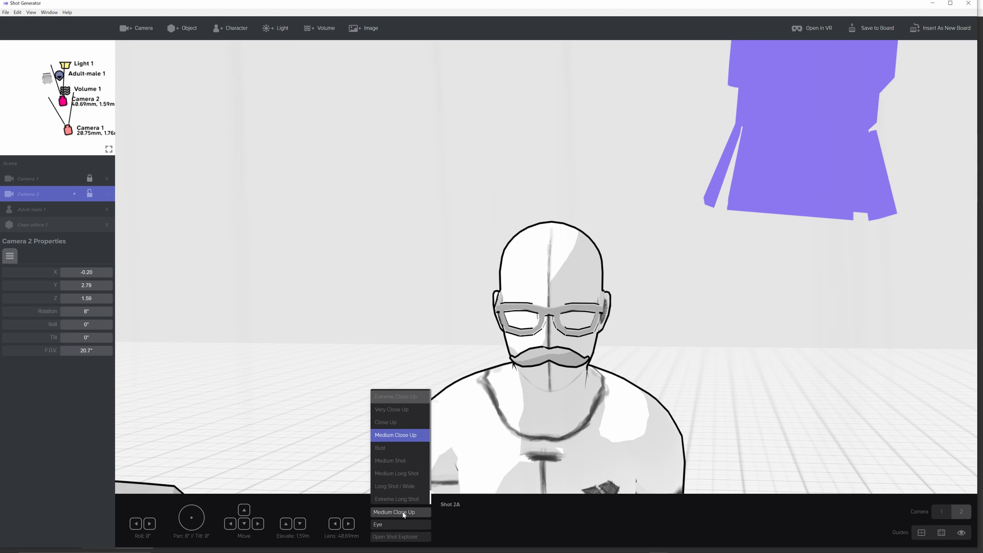
{"action": "left_click", "coordinate": [396, 397]}
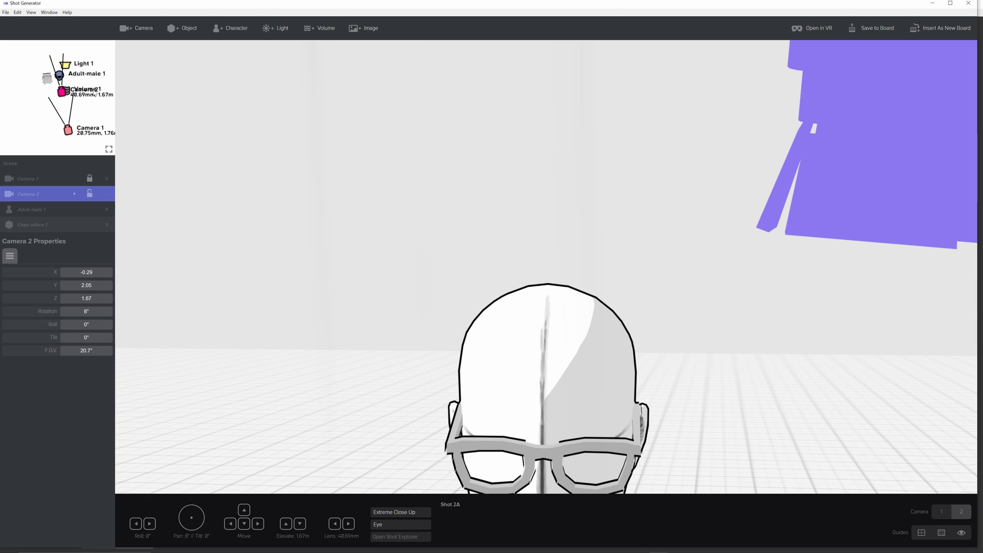
{"action": "left_click", "coordinate": [400, 512]}
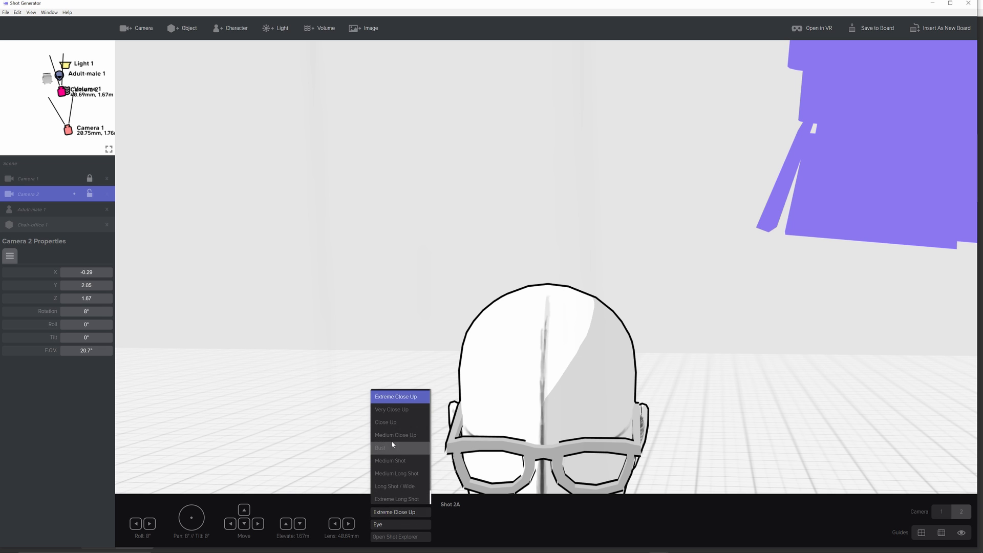
{"action": "left_click", "coordinate": [400, 486]}
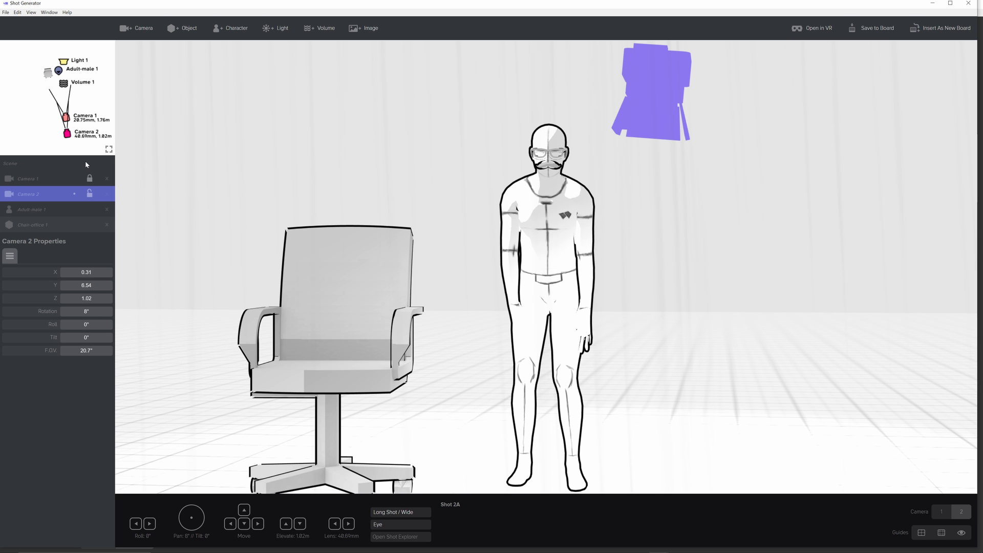
Step: Undo the camera preset changes and set Camera 2's shot size to Extreme Close Up
{"action": "key", "text": "ctrl+z"}
{"action": "key", "text": "ctrl+z"}
{"action": "key", "text": "ctrl+z"}
{"action": "key", "text": "ctrl+z"}
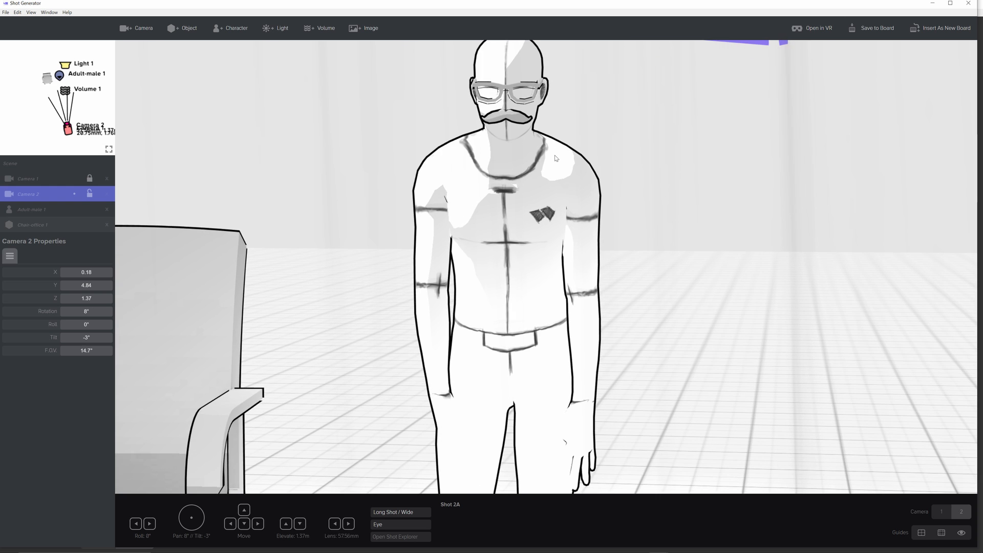
{"action": "scroll", "coordinate": [550, 161], "scroll_direction": "up", "scroll_amount": 1}
{"action": "scroll", "coordinate": [551, 160], "scroll_direction": "down", "scroll_amount": 3}
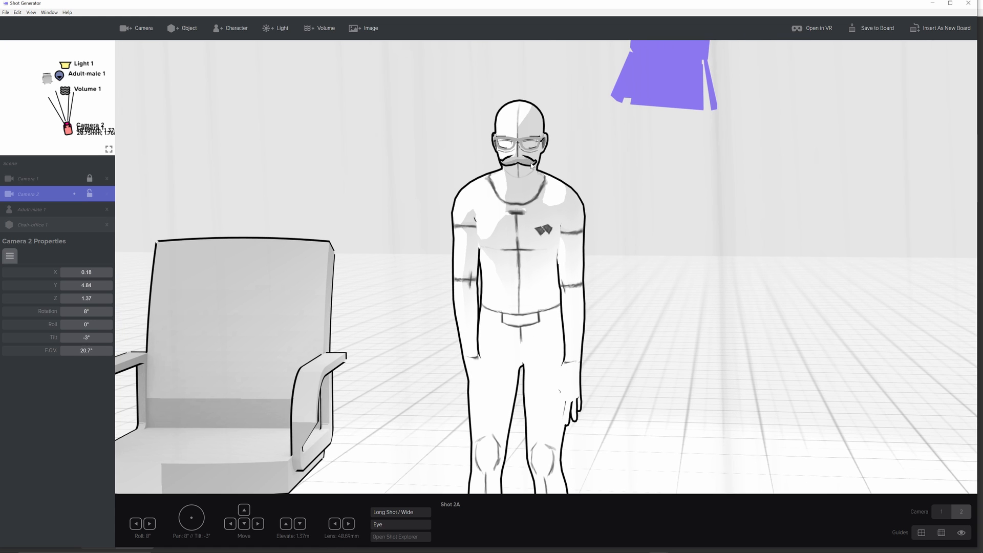
{"action": "left_click", "coordinate": [409, 510]}
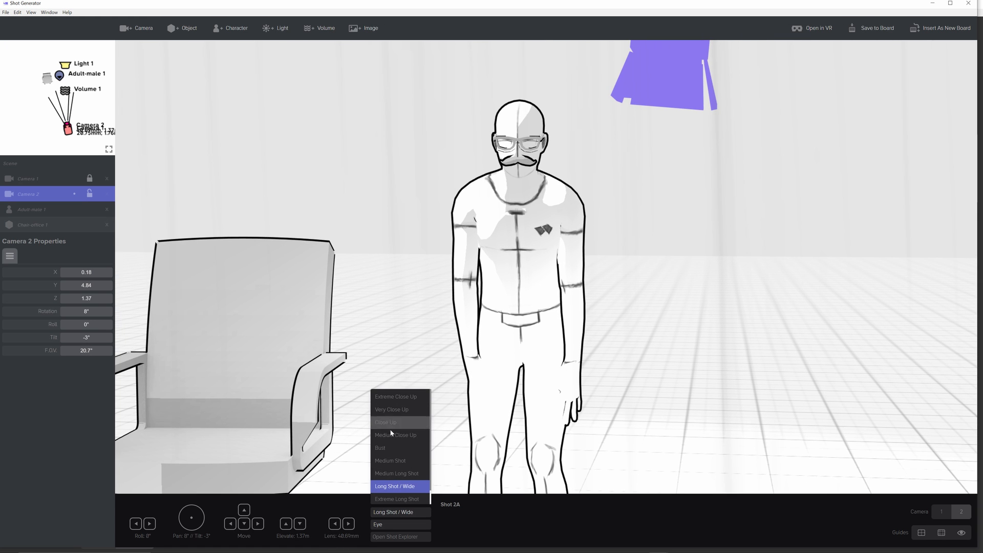
{"action": "left_click", "coordinate": [405, 396]}
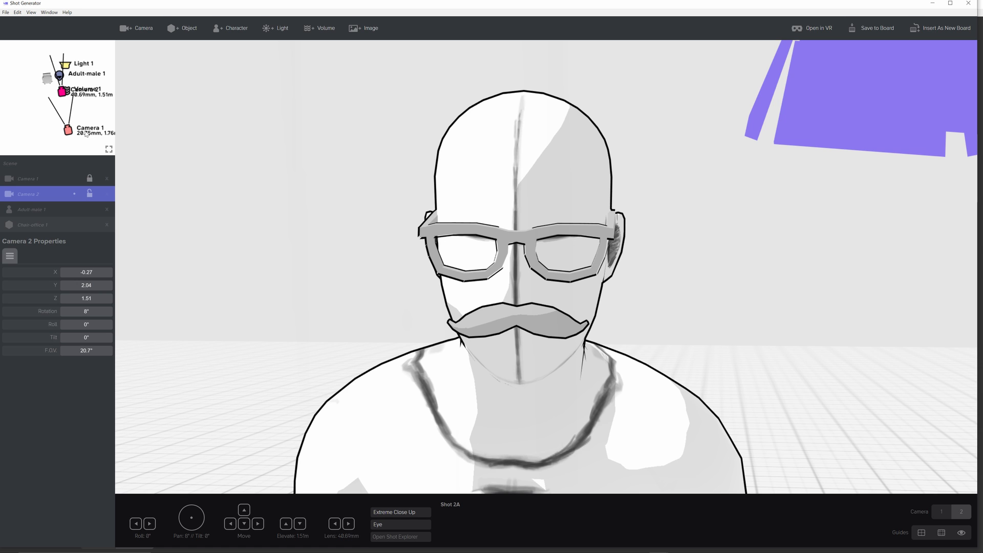
Step: Switch to the storyboard, open board 2A in the external editor Affinity Photo, and select its reference layer
{"action": "key", "text": "alt+Tab"}
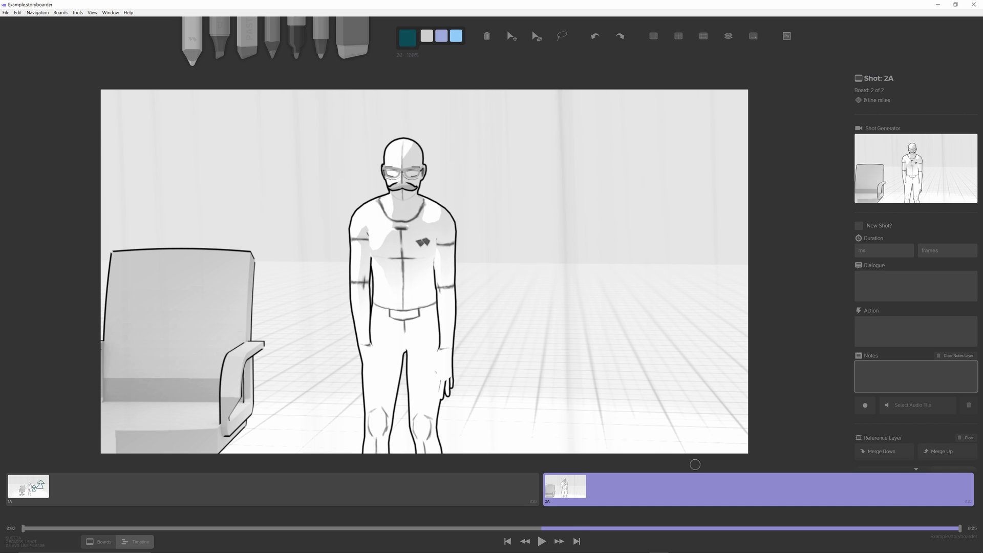
{"action": "left_click", "coordinate": [787, 36]}
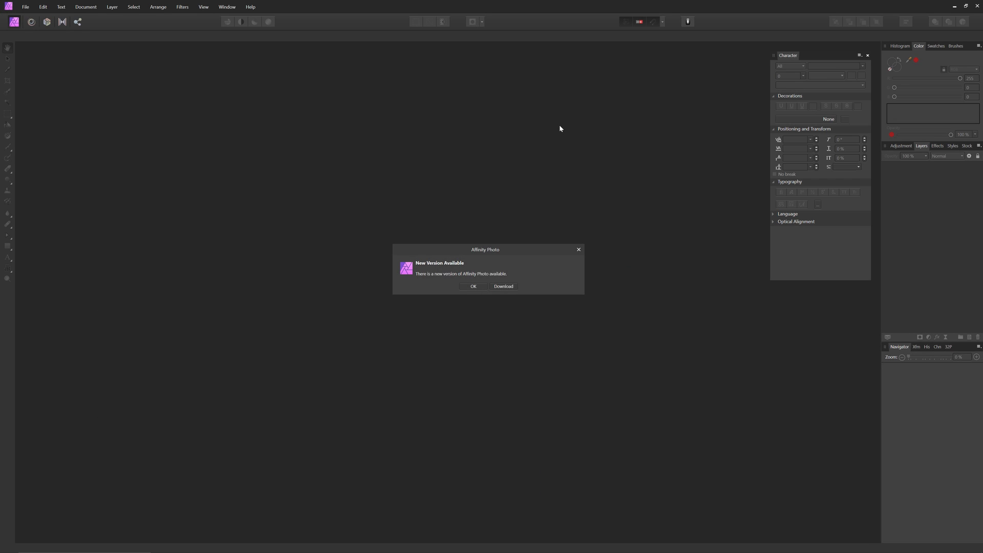
{"action": "left_click", "coordinate": [473, 287]}
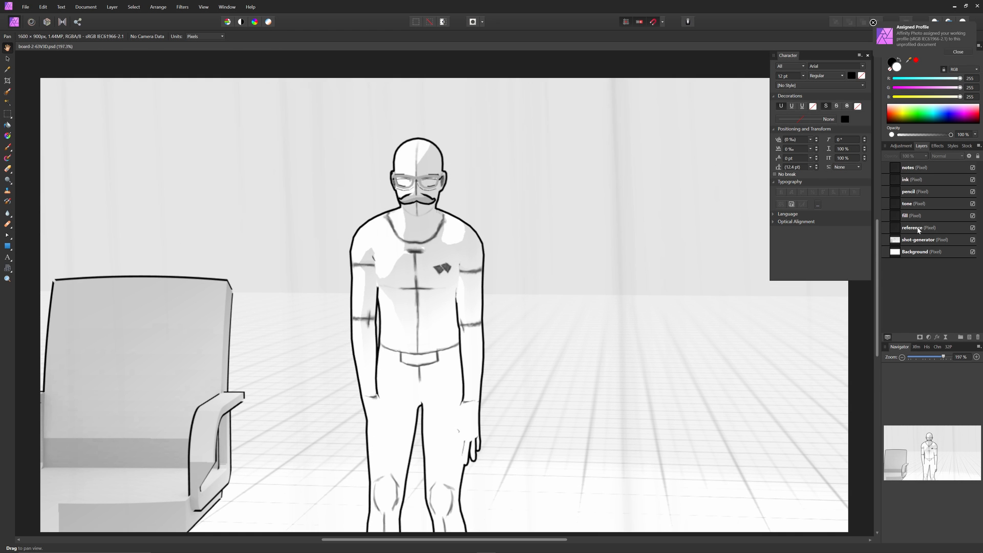
{"action": "left_click", "coordinate": [916, 227]}
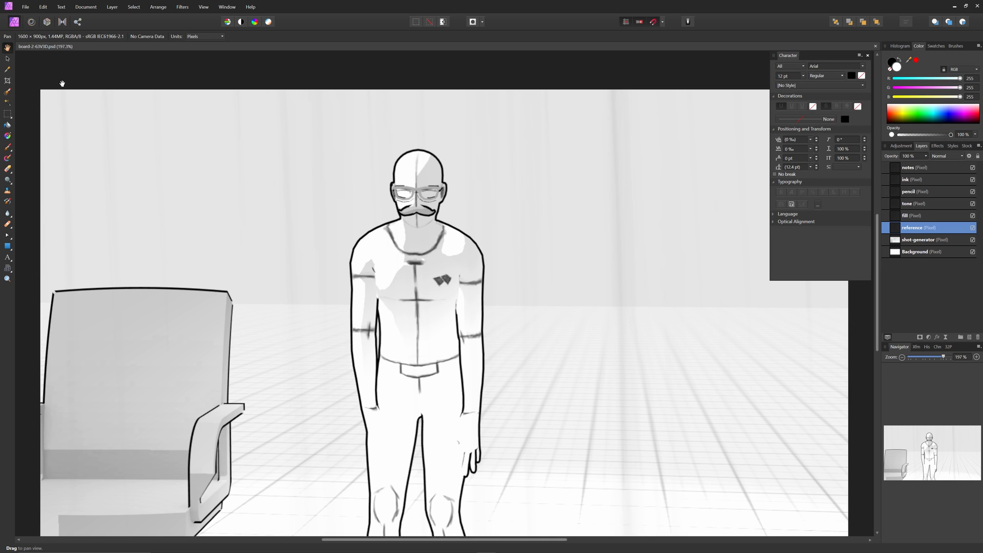
Step: Examine the PSD export settings for the board document, then close them without exporting
{"action": "left_click", "coordinate": [26, 7]}
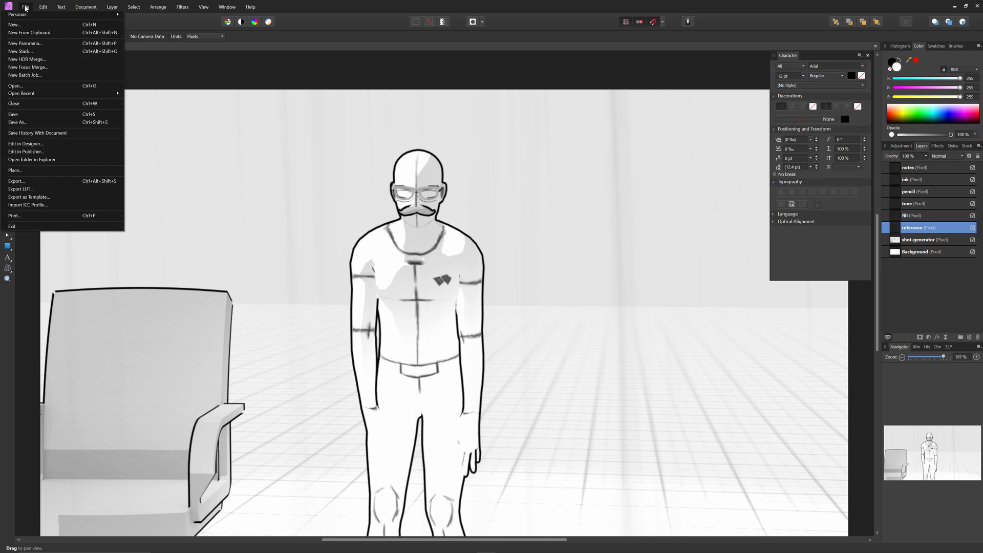
{"action": "left_click", "coordinate": [40, 182]}
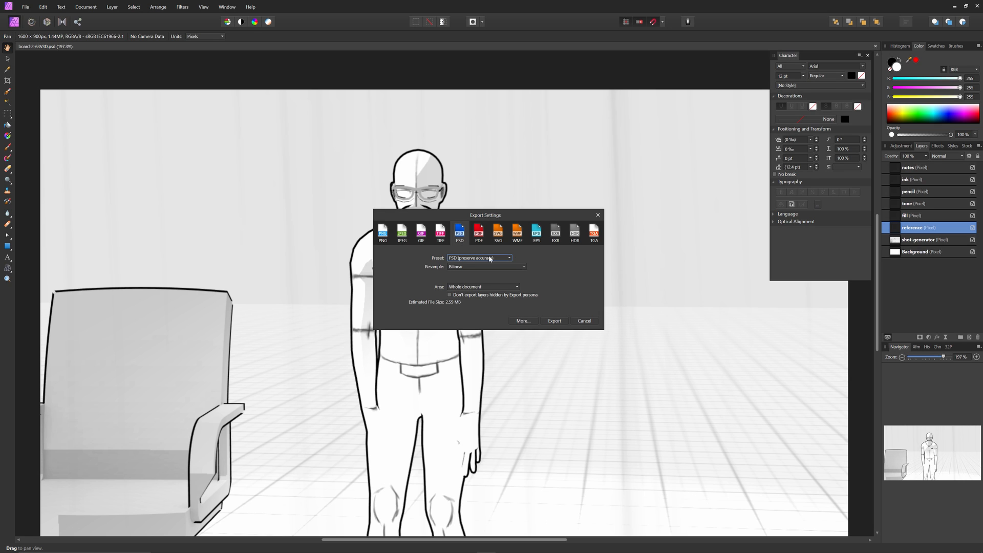
{"action": "left_click", "coordinate": [585, 321]}
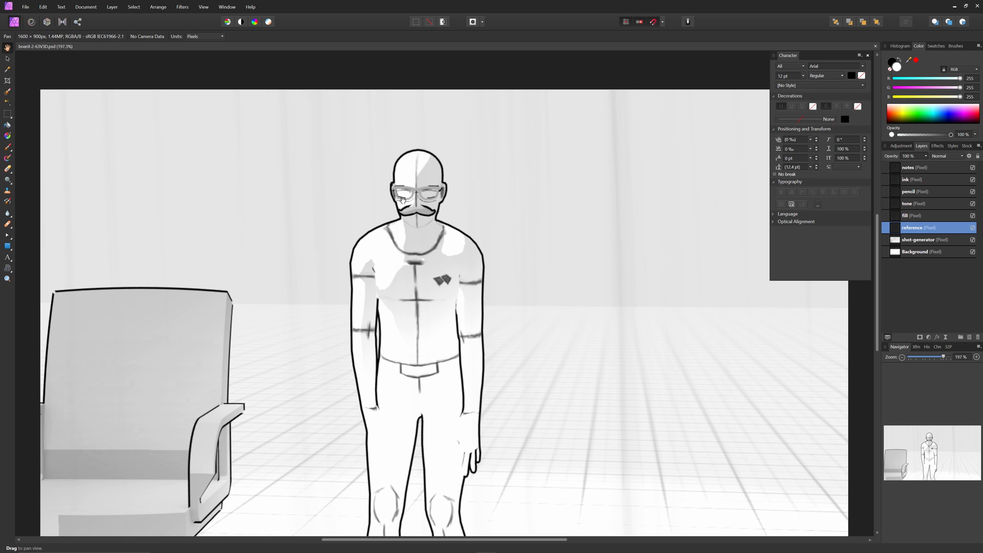
Step: Return to board 2A in Storyboarder, unlink it from the PSD to allow drawing, and clear the notes layer after a short test stroke
{"action": "key", "text": "alt+Tab"}
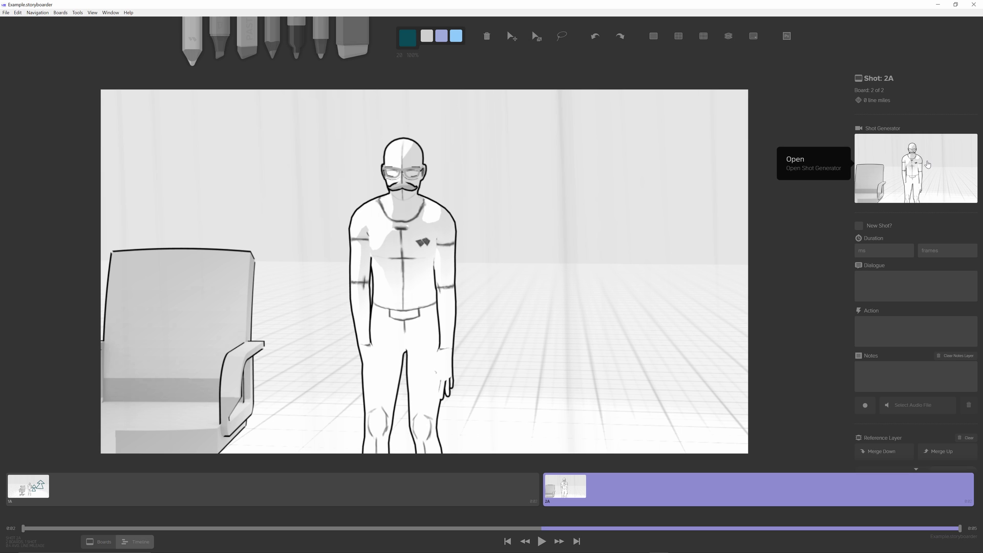
{"action": "left_click", "coordinate": [536, 211]}
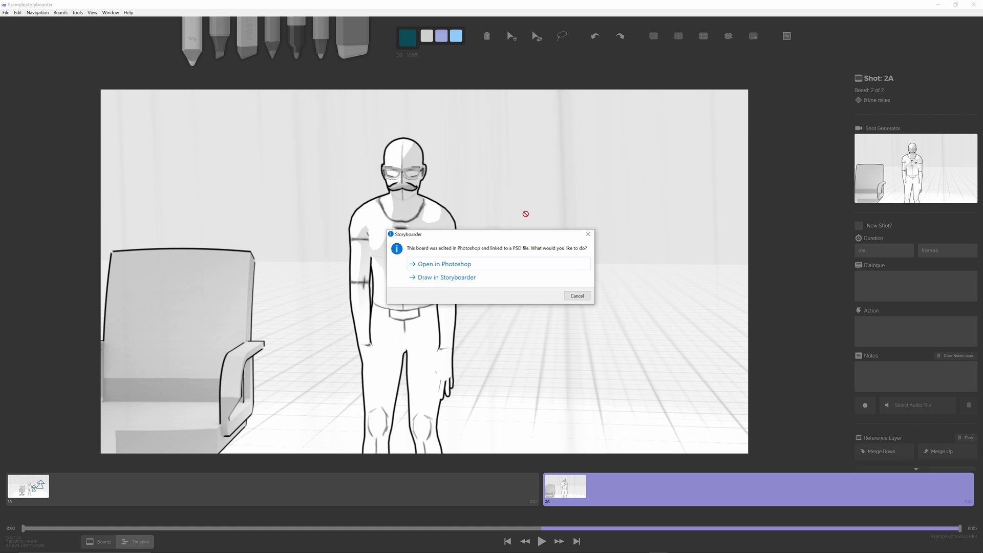
{"action": "left_click", "coordinate": [453, 281]}
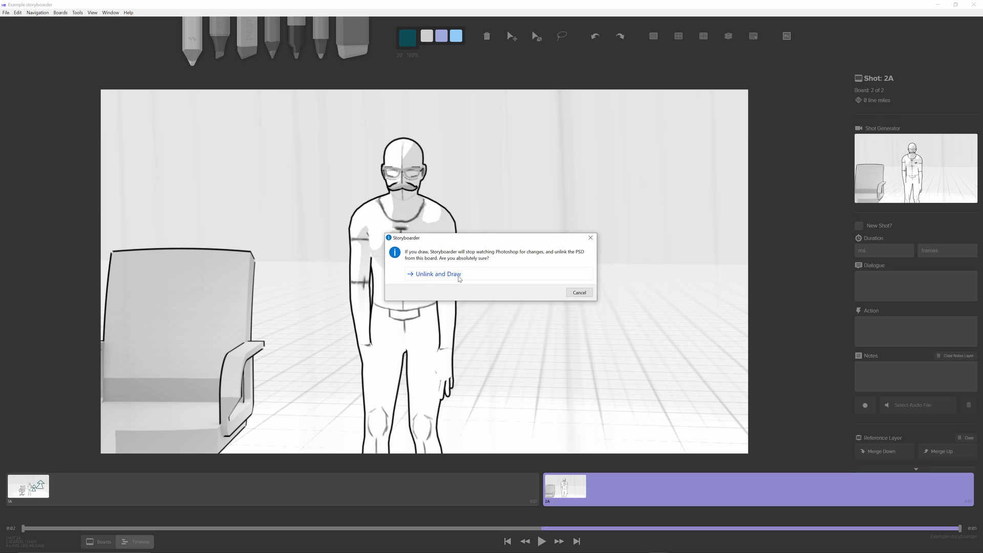
{"action": "left_click", "coordinate": [456, 277]}
{"action": "mouse_move", "coordinate": [630, 187]}
{"action": "left_mouse_down"}
{"action": "mouse_move", "coordinate": [522, 207]}
{"action": "mouse_move", "coordinate": [628, 159]}
{"action": "mouse_move", "coordinate": [646, 182]}
{"action": "left_mouse_up"}
{"action": "left_click", "coordinate": [957, 356]}
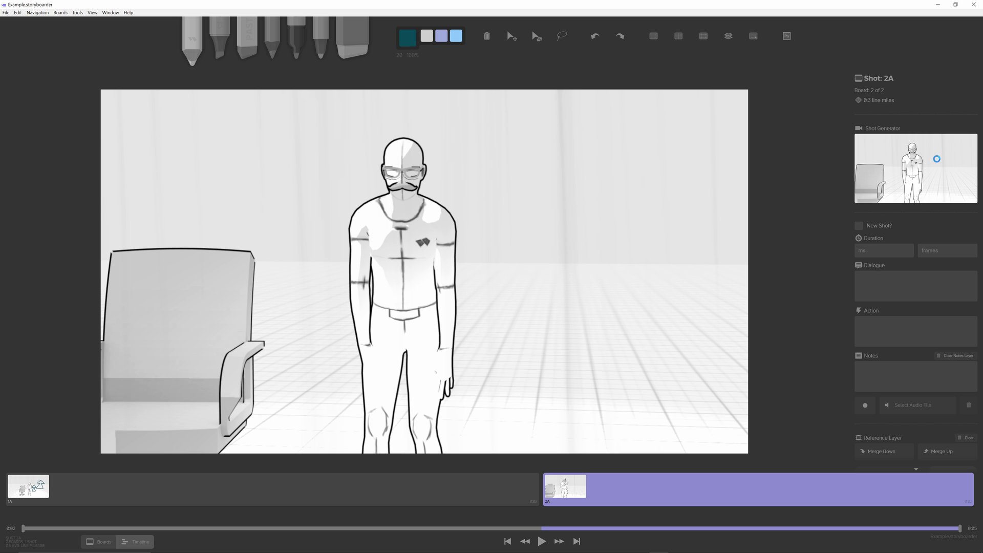
Step: Reopen shot 2A in the Shot Generator and add an adult female character in front of the man
{"action": "left_click", "coordinate": [937, 158]}
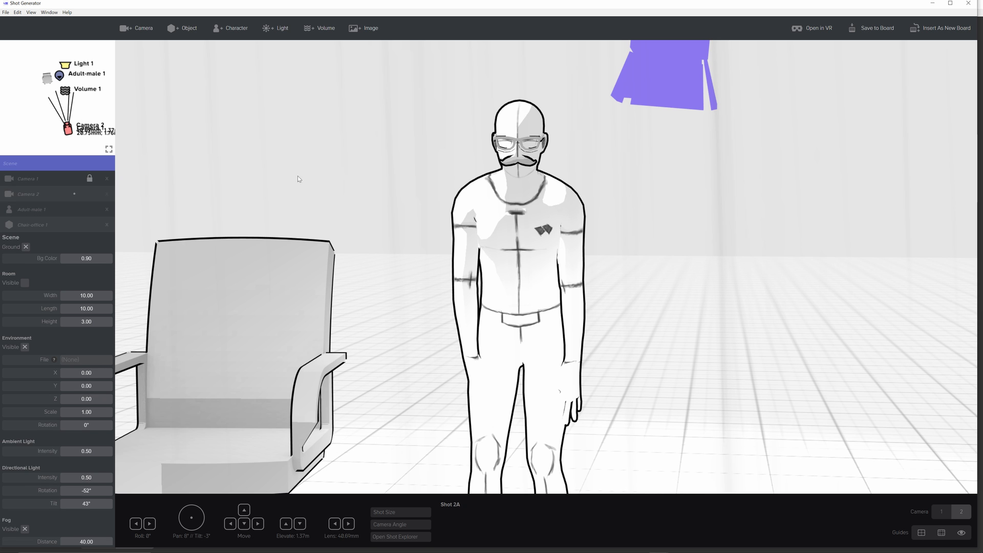
{"action": "left_click", "coordinate": [229, 29]}
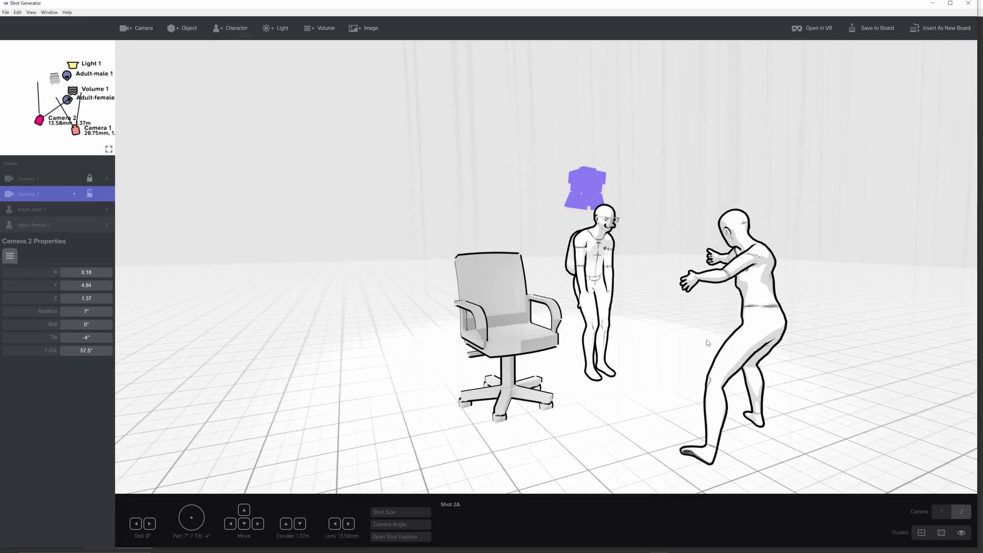
Step: Reframe Camera 2 to view the scene from behind the woman, select Light 1, and save the shot to the board
{"action": "left_click_drag", "start_coordinate": [707, 340], "coordinate": [672, 205]}
{"action": "left_click", "coordinate": [575, 170]}
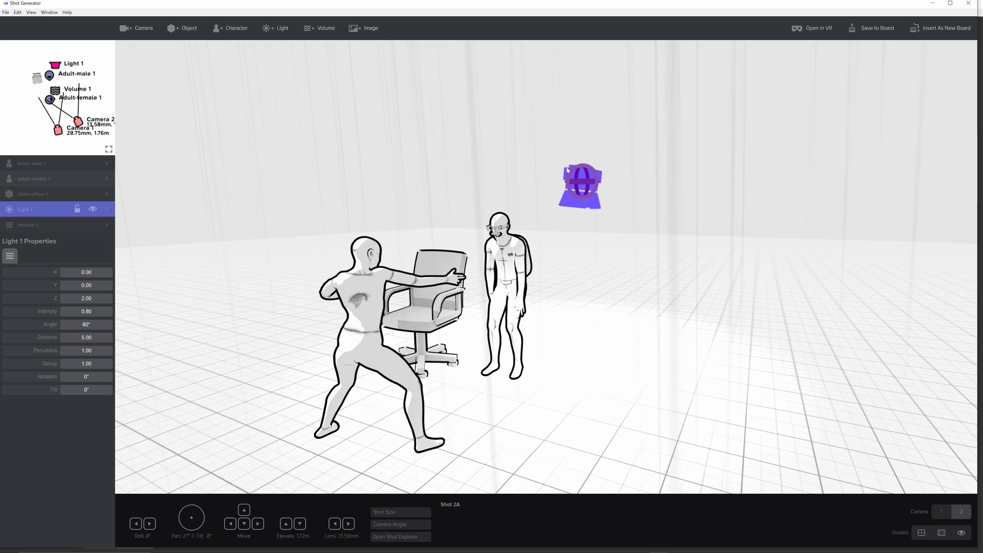
{"action": "left_click", "coordinate": [891, 28]}
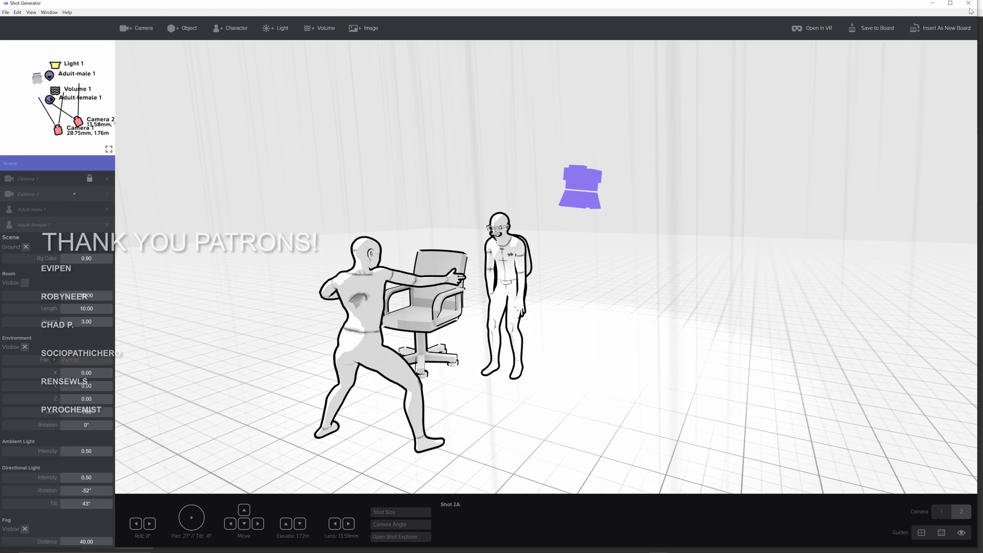